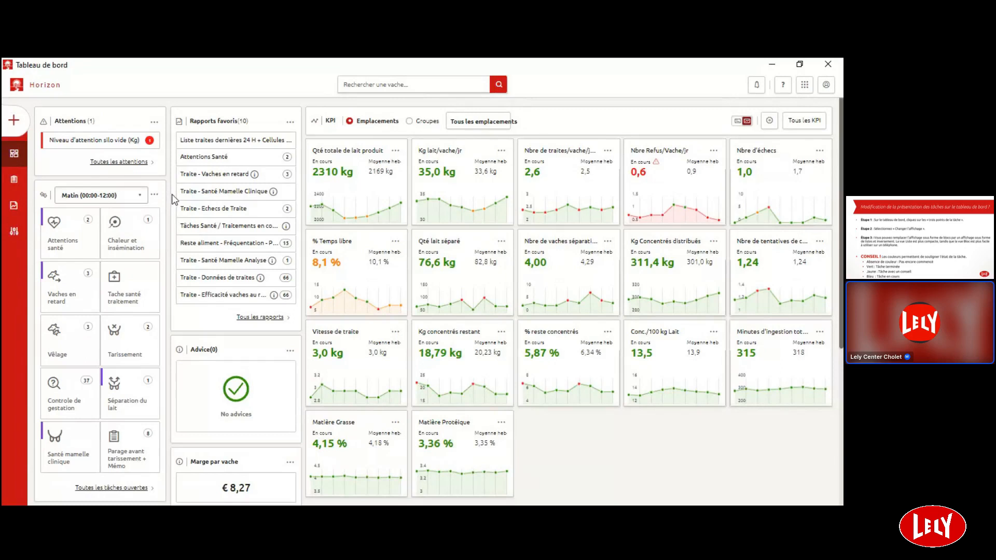
Step: Open the task management page (Tâches) in the Personnes section of the farm settings
mouse_move(30, 257)
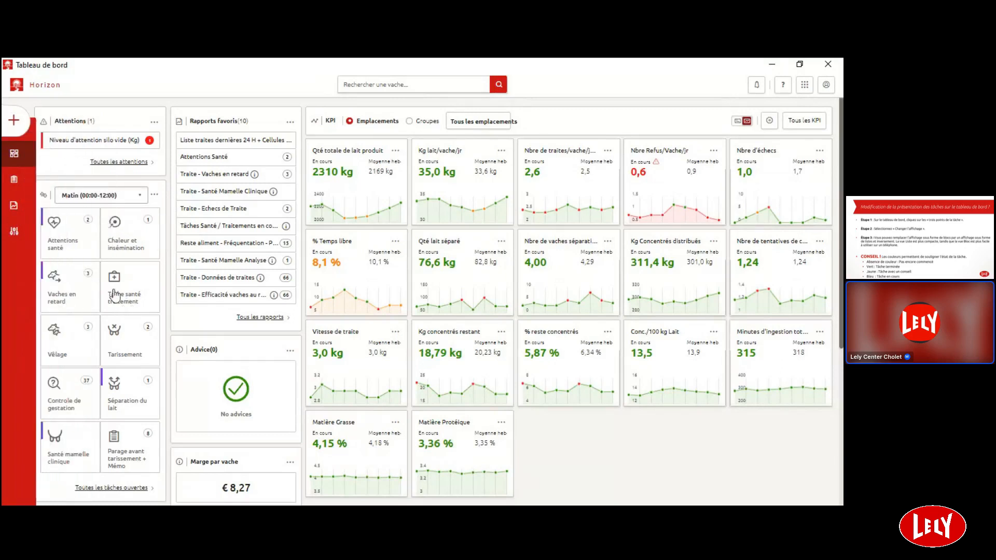
left_click(41, 235)
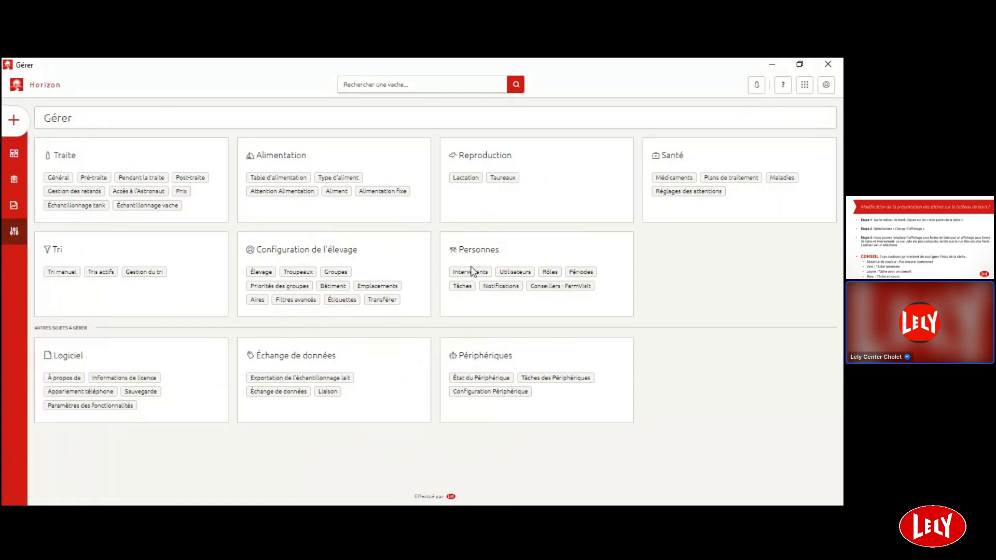
left_click(462, 285)
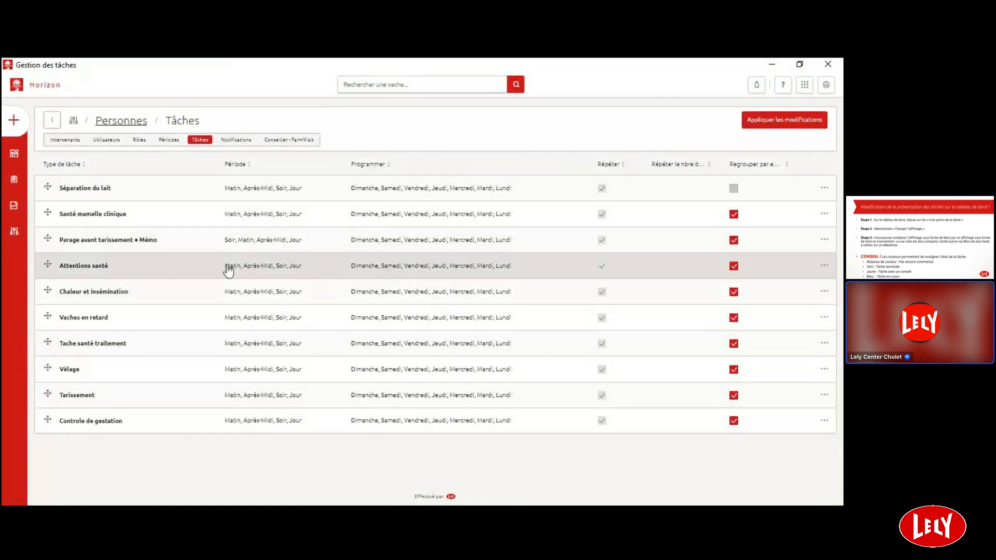
Step: Start a new default task of type Parage, grouped by location, and accept the report step's sort settings
mouse_move(73, 180)
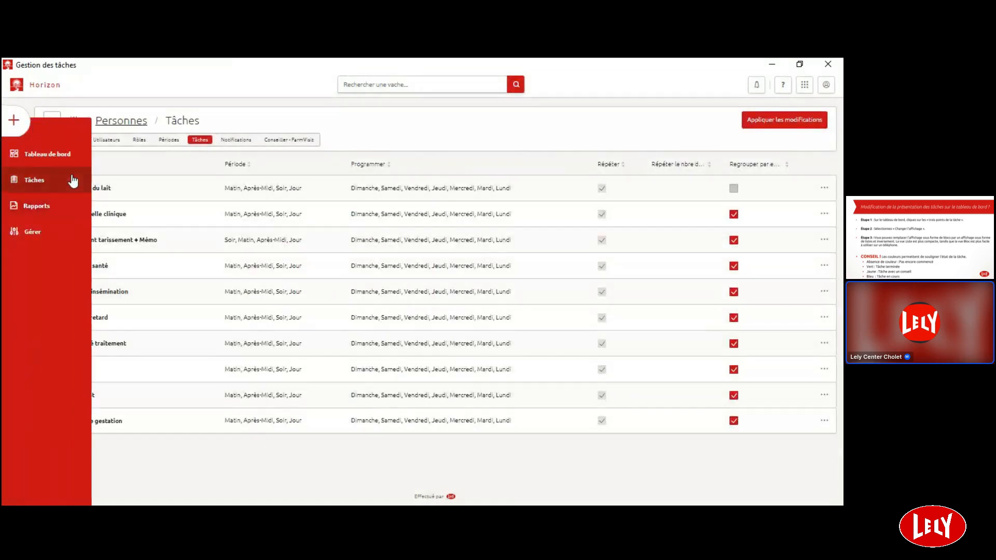
left_click(14, 122)
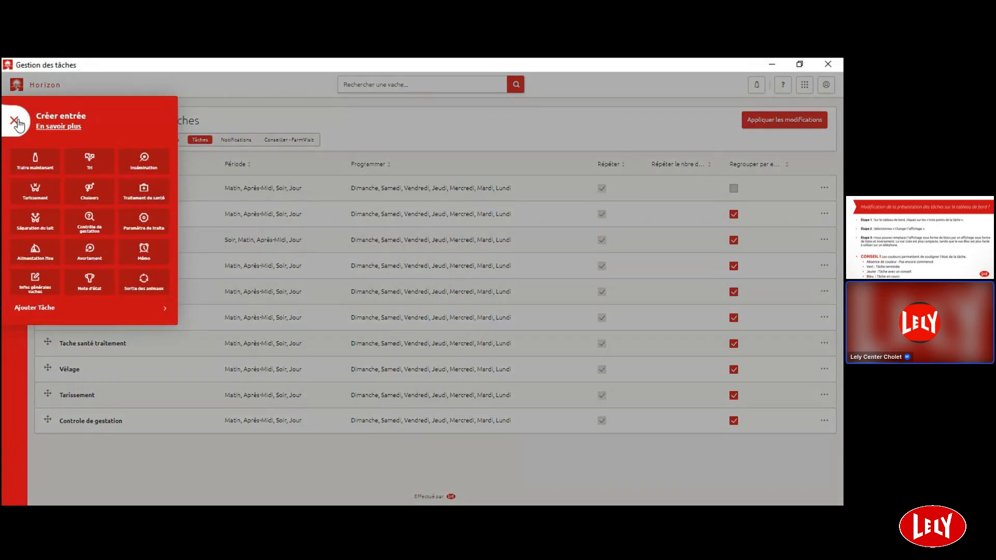
left_click(71, 310)
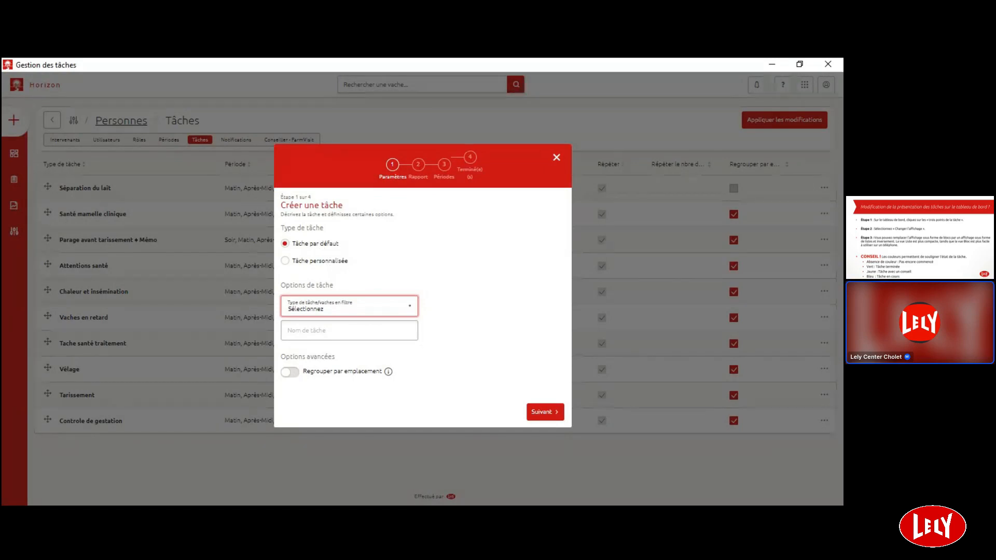
left_click(359, 384)
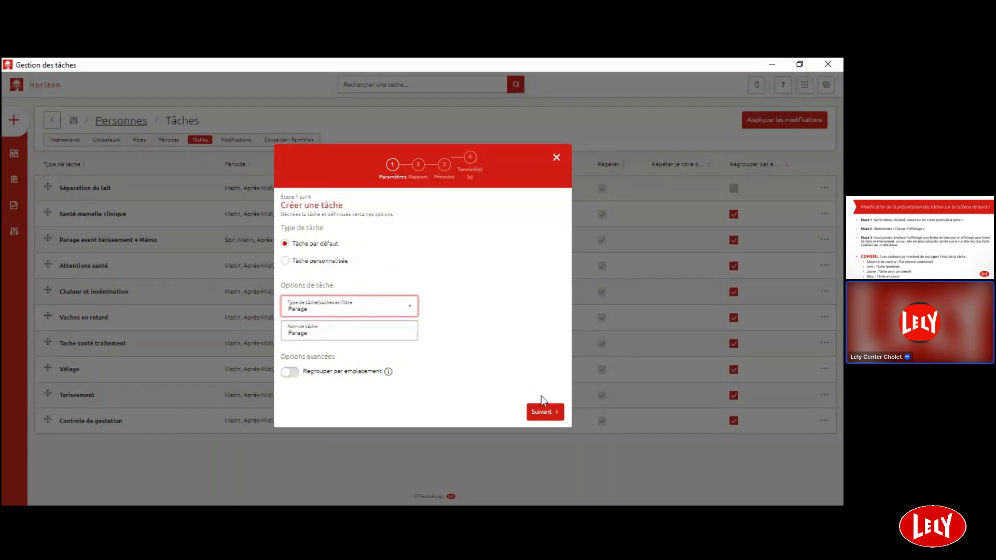
left_click(290, 372)
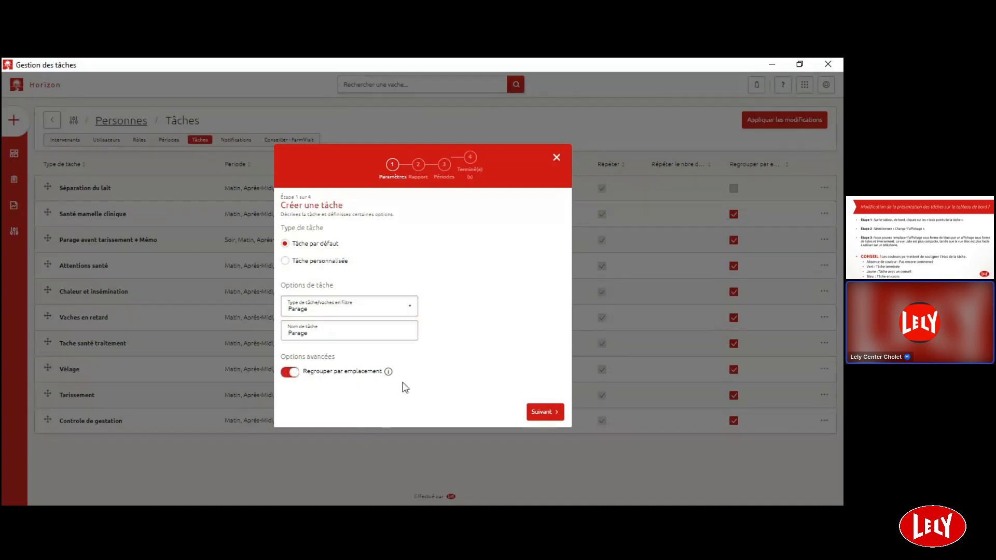
left_click(549, 412)
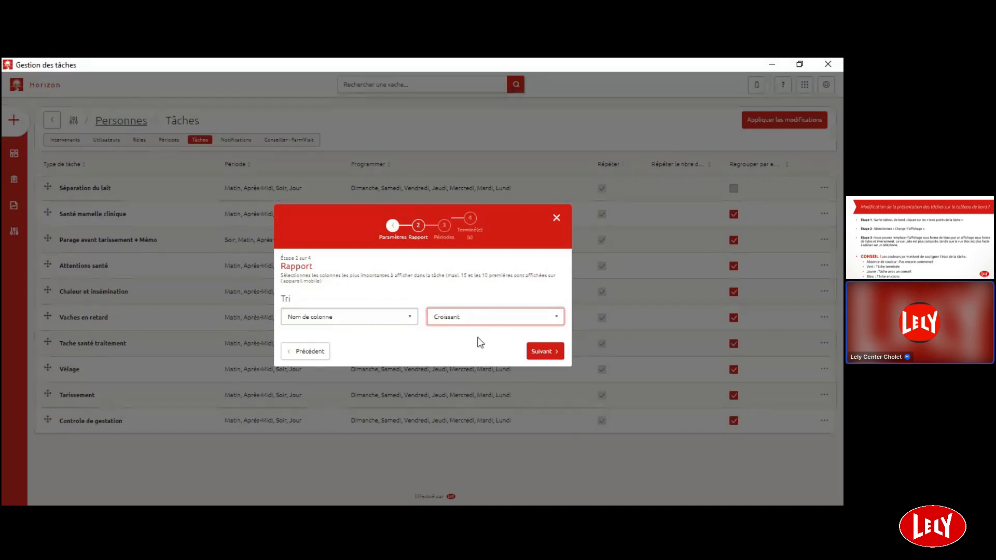
left_click(543, 354)
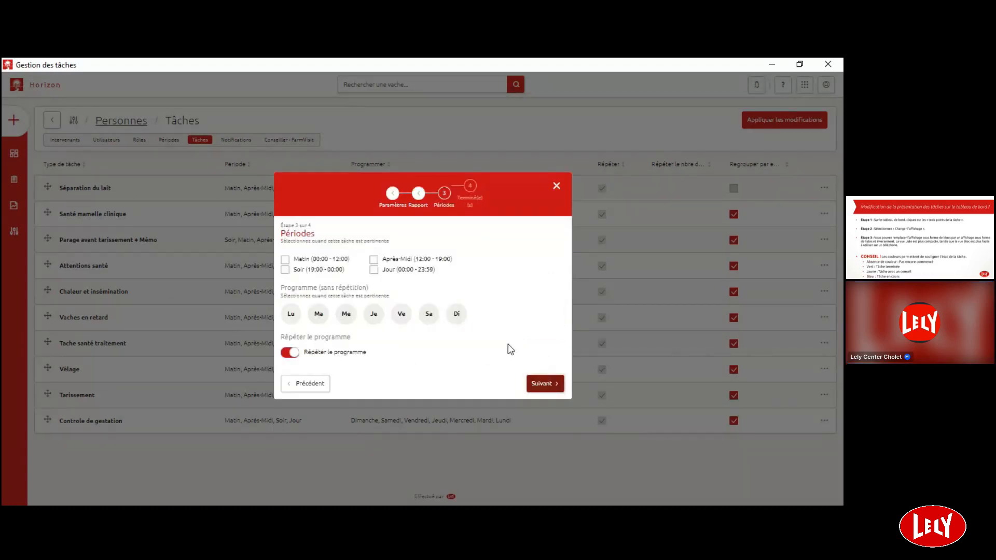
Step: Schedule the Parage task for Matin, Soir, Après-Midi and Jour on all seven days, and finish creating it
left_click(286, 260)
left_click(285, 269)
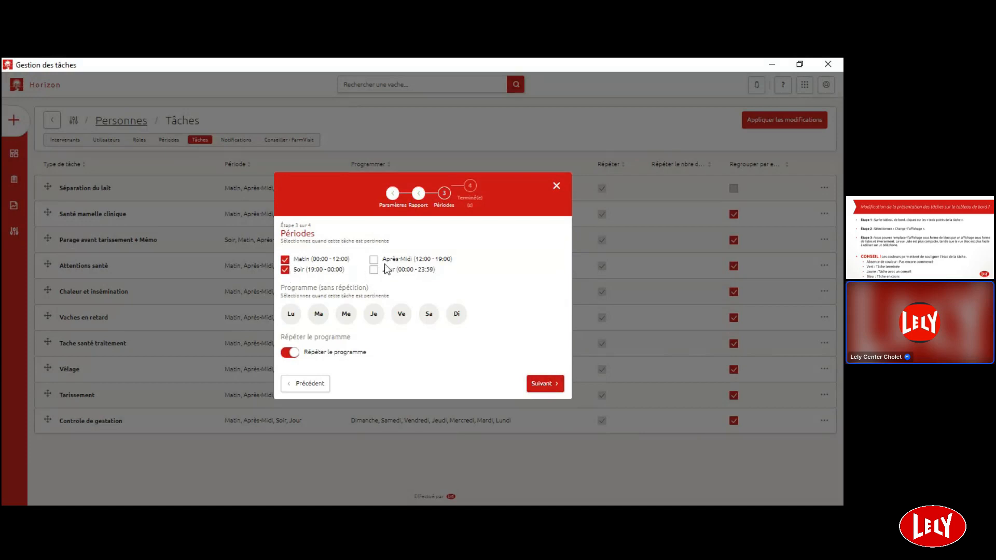
left_click(290, 314)
left_click(318, 315)
left_click(345, 316)
left_click(374, 316)
left_click(401, 315)
left_click(429, 316)
left_click(456, 315)
left_click(541, 384)
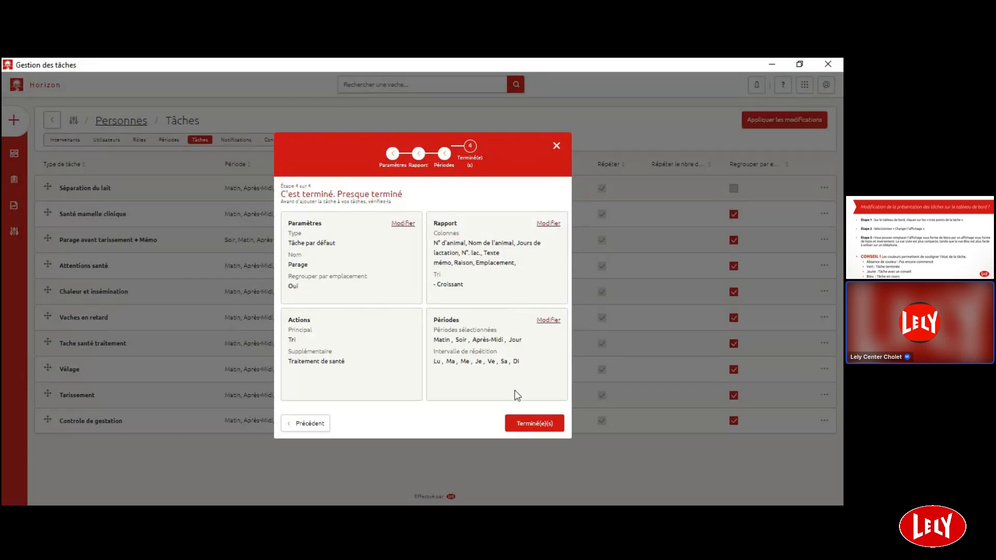
left_click(527, 424)
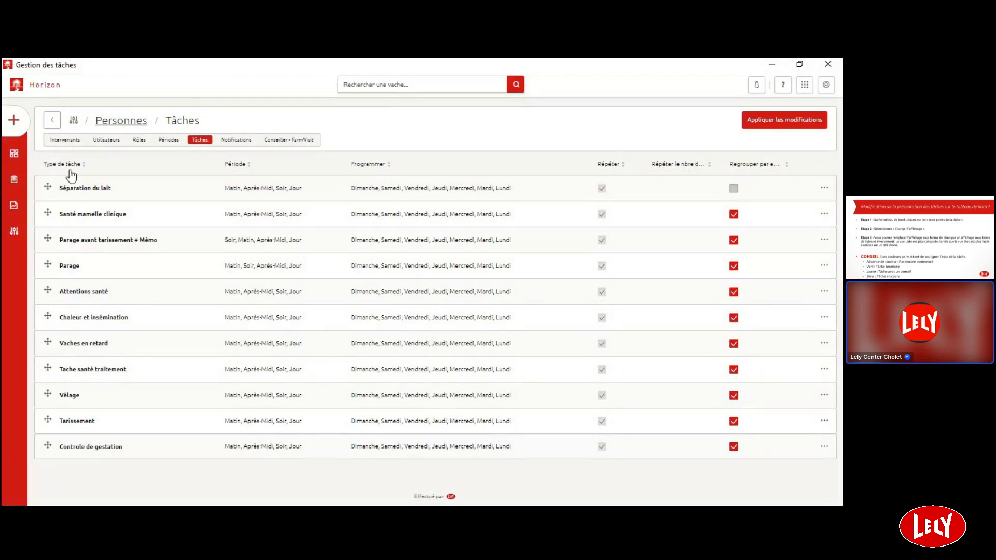
Step: Open the Parage task from the dashboard and examine its list of cows
left_click(37, 156)
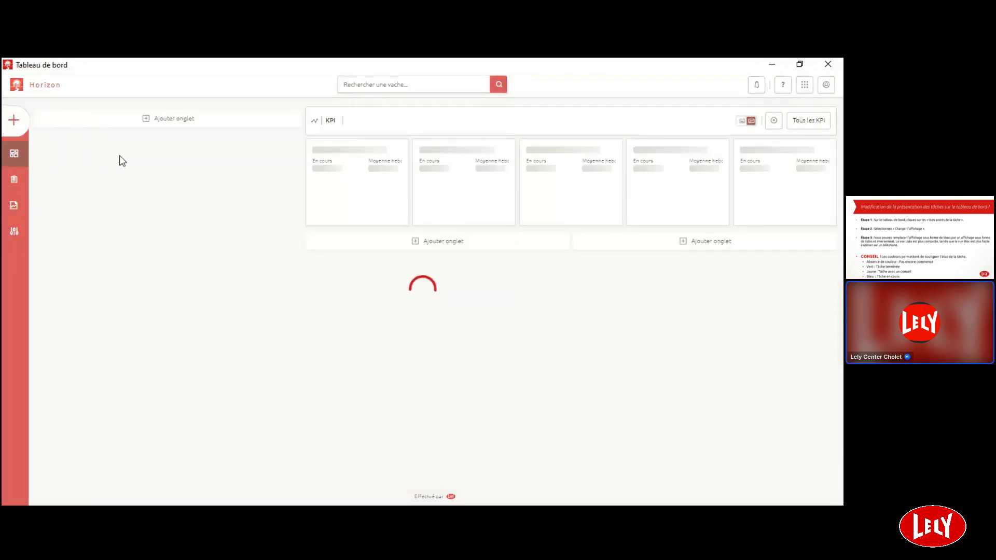
scroll(140, 290, "down", 2)
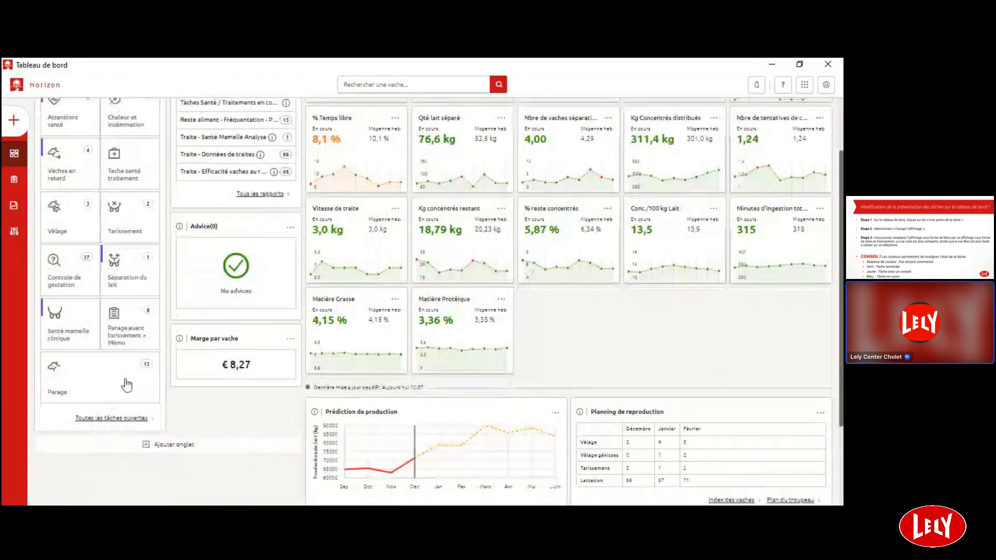
left_click(99, 386)
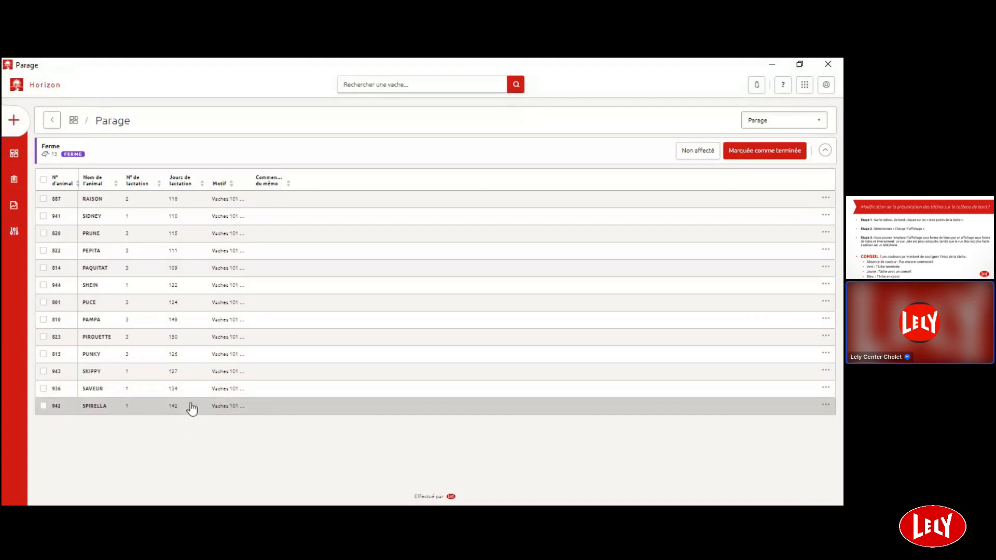
mouse_move(181, 206)
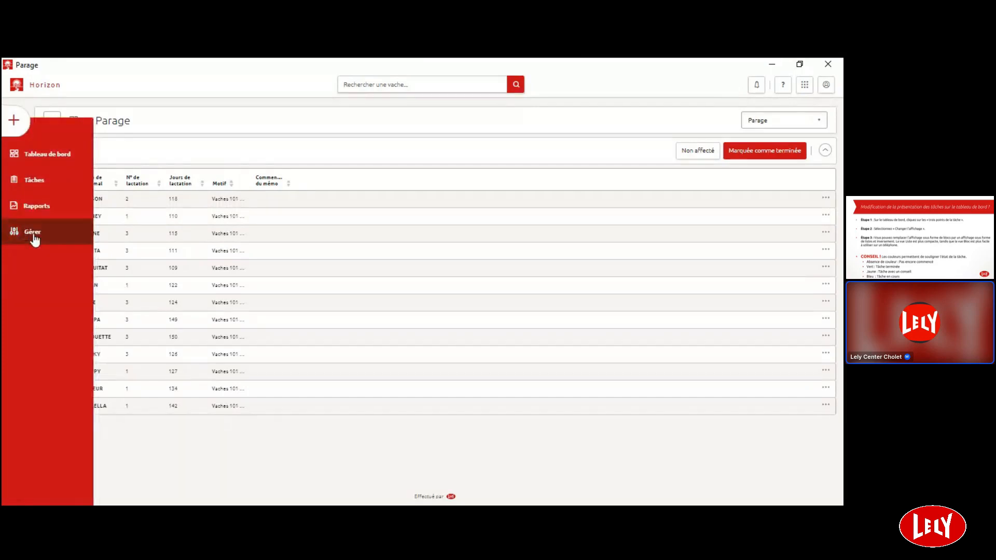
Step: Open the advanced filter "Parage hebdomadaire des pattes" in the Configuration de l'élevage settings
left_click(39, 239)
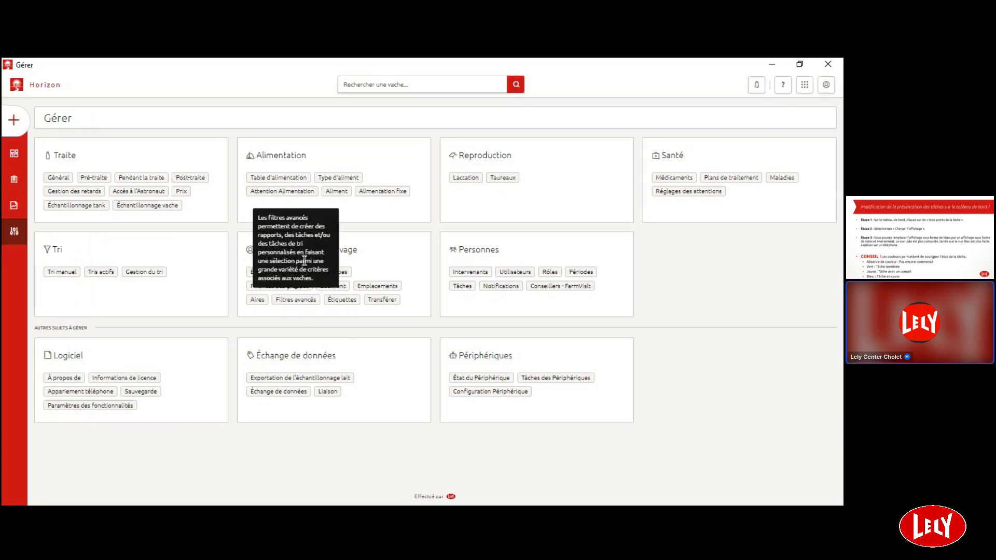
left_click(290, 303)
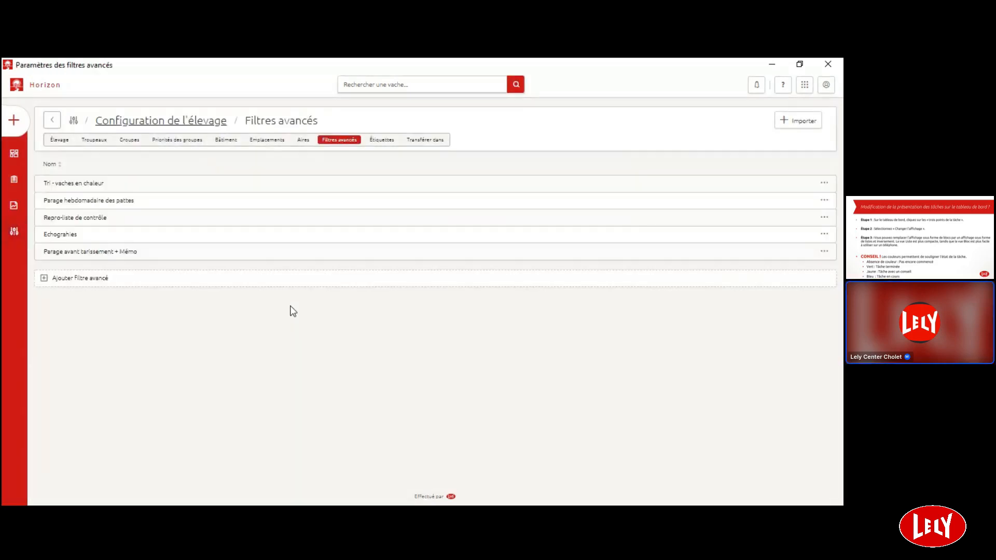
mouse_move(105, 205)
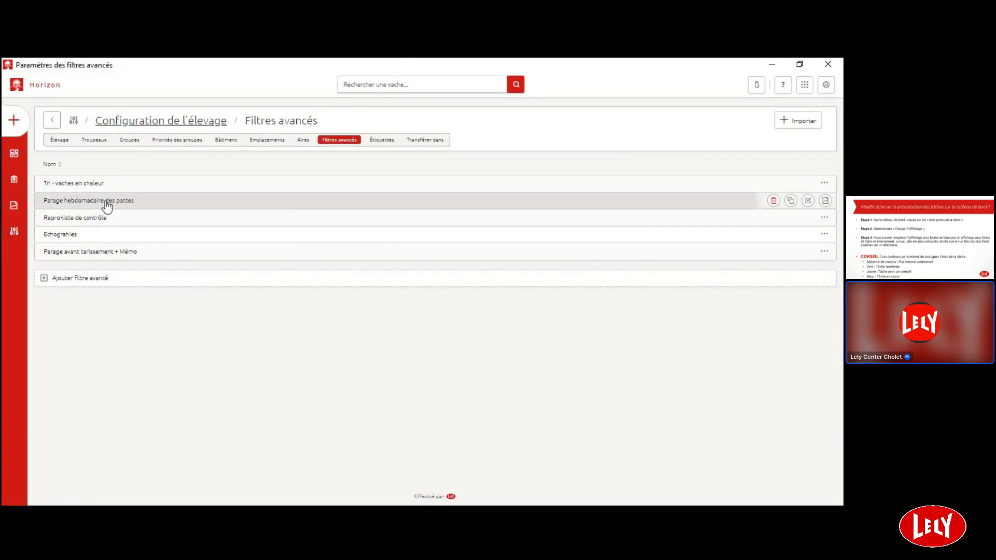
left_click(107, 205)
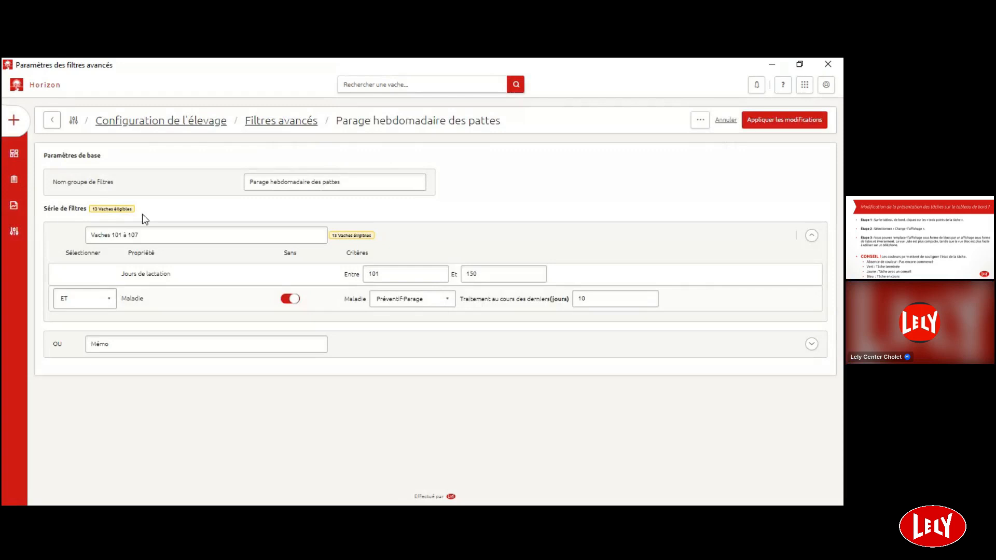
Step: Set the filter's upper limit for Jours de lactation to 120, apply the changes and check the Parage task on the dashboard
left_click(369, 268)
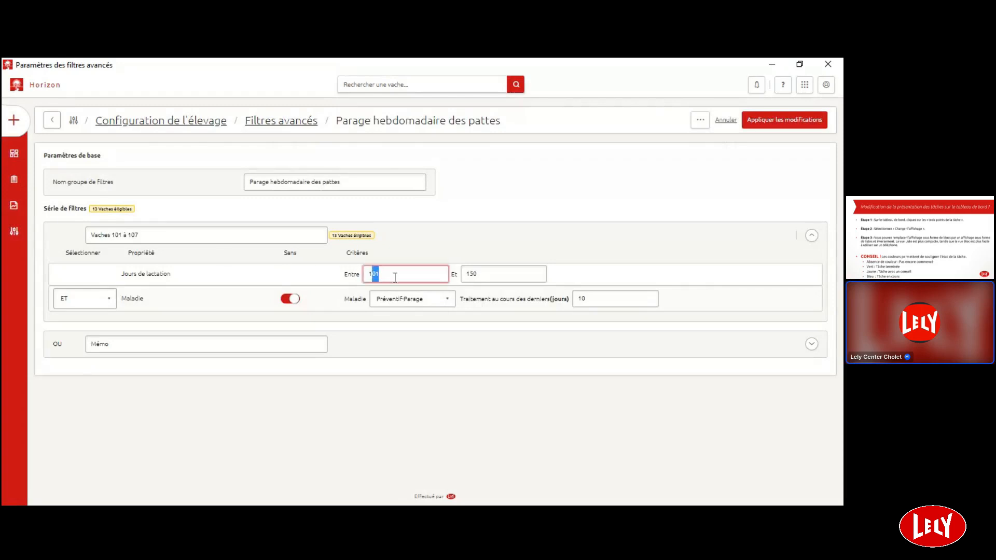
left_click(497, 274)
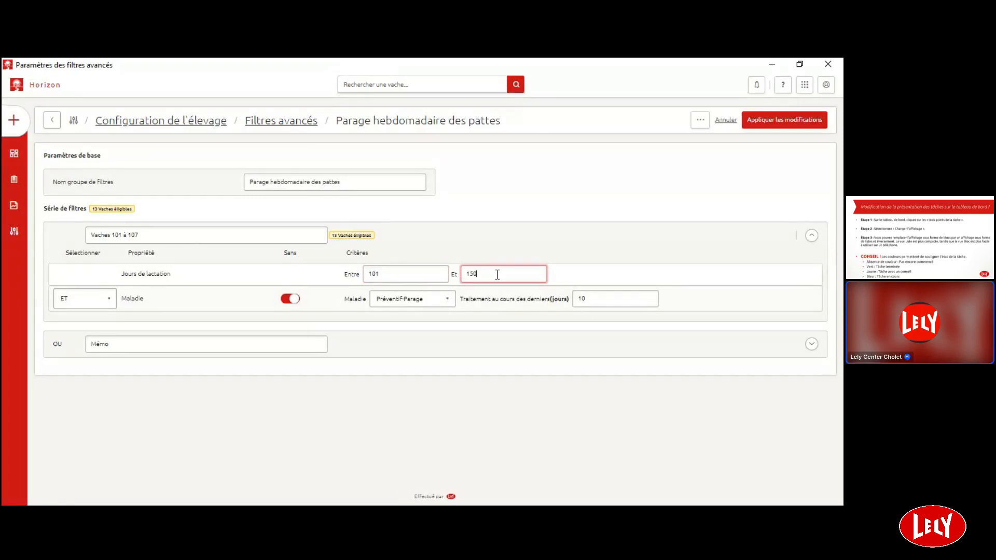
left_click(508, 233)
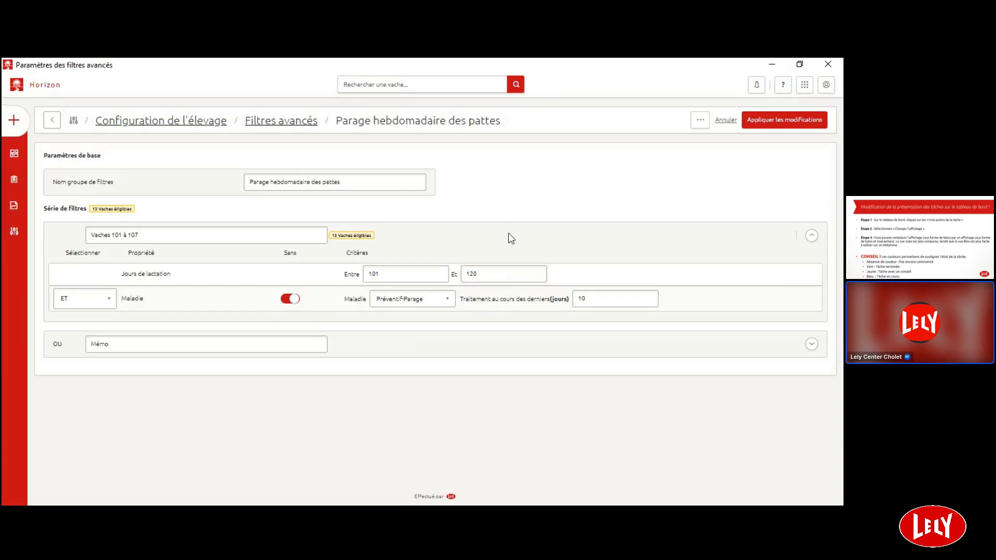
left_click(767, 126)
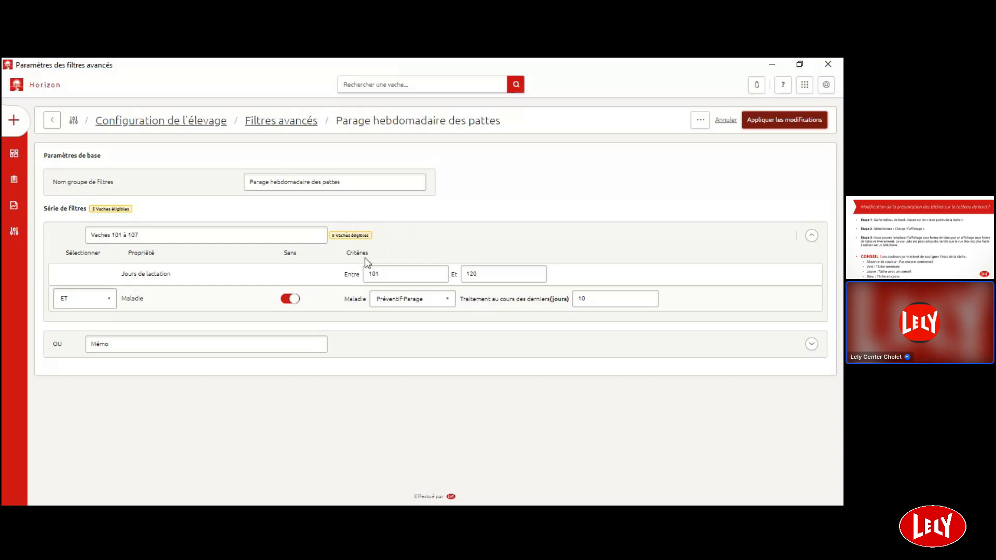
left_click(25, 162)
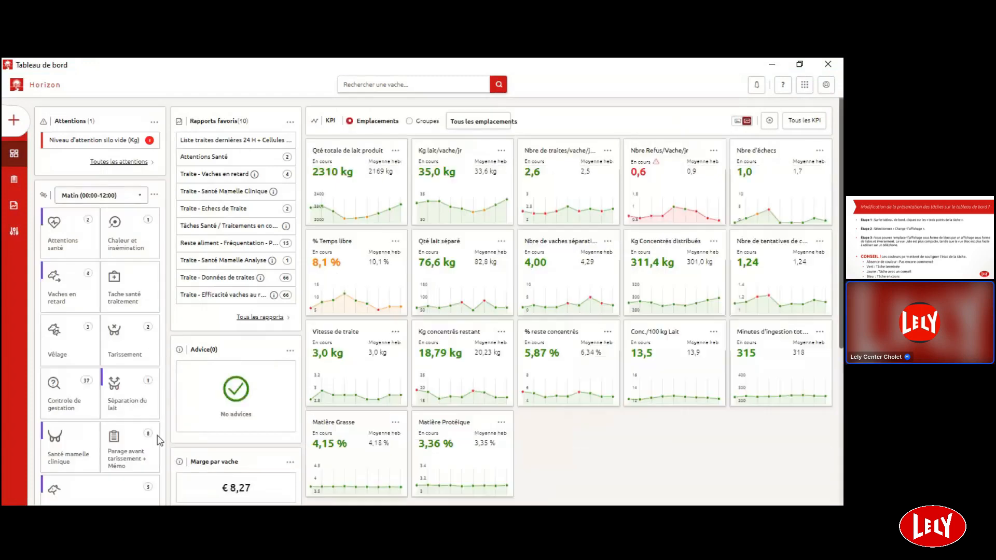
scroll(155, 437, "down", 2)
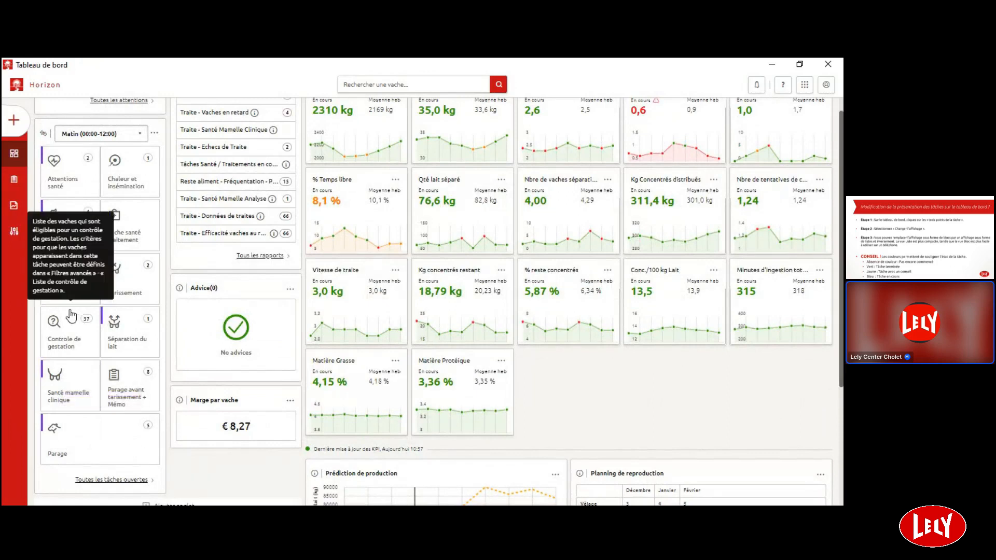
Step: Start another new task from the task management page and choose Vaches en retard as its type
left_click(15, 231)
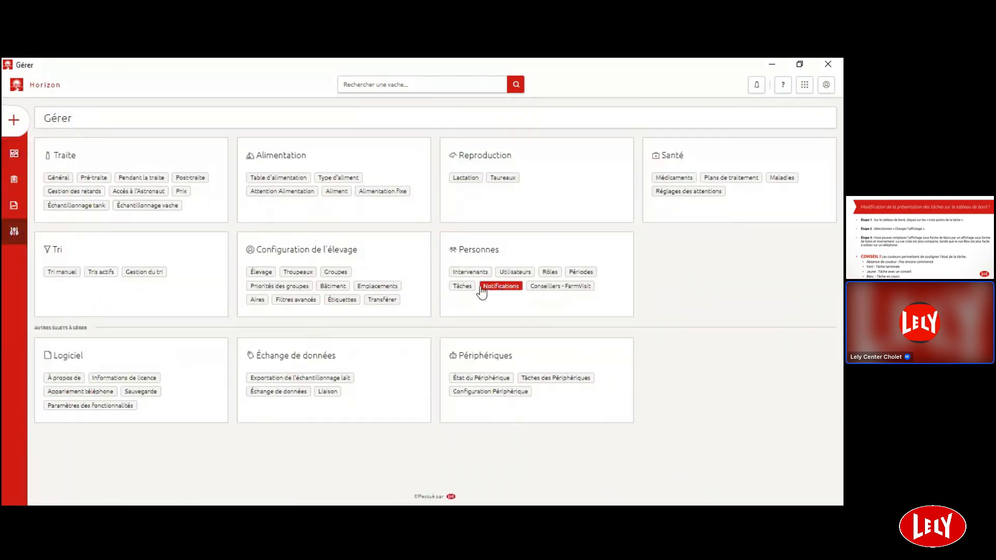
left_click(463, 286)
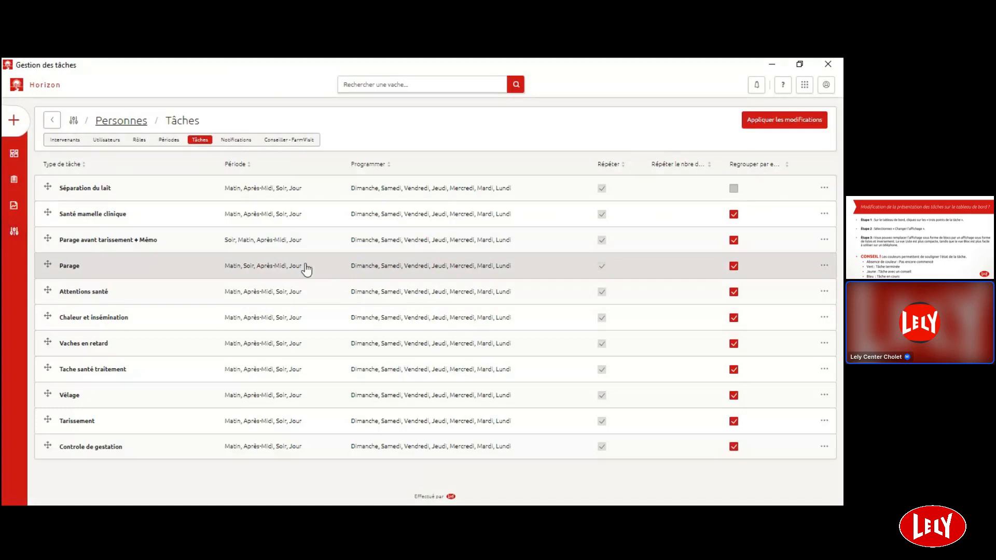
left_click(14, 122)
left_click(67, 310)
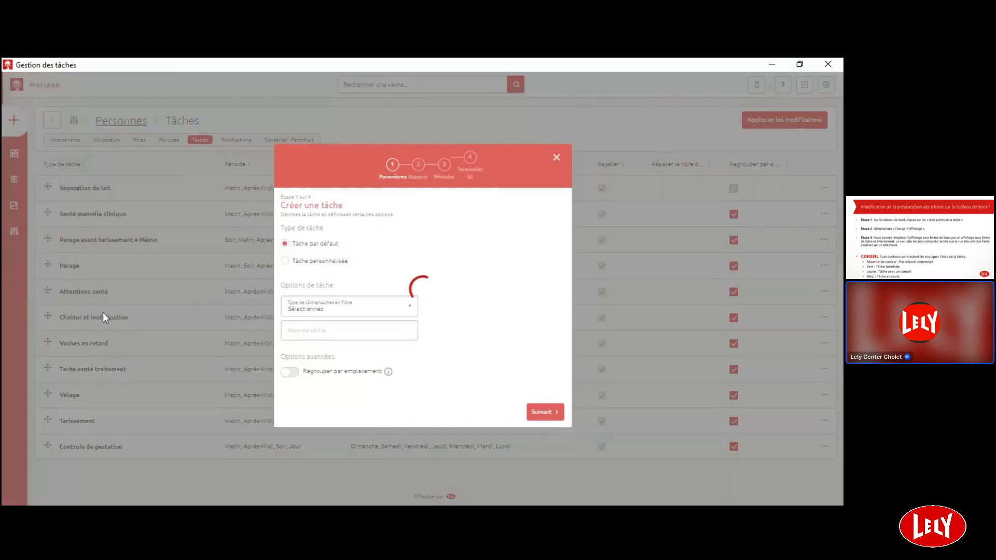
left_click(331, 314)
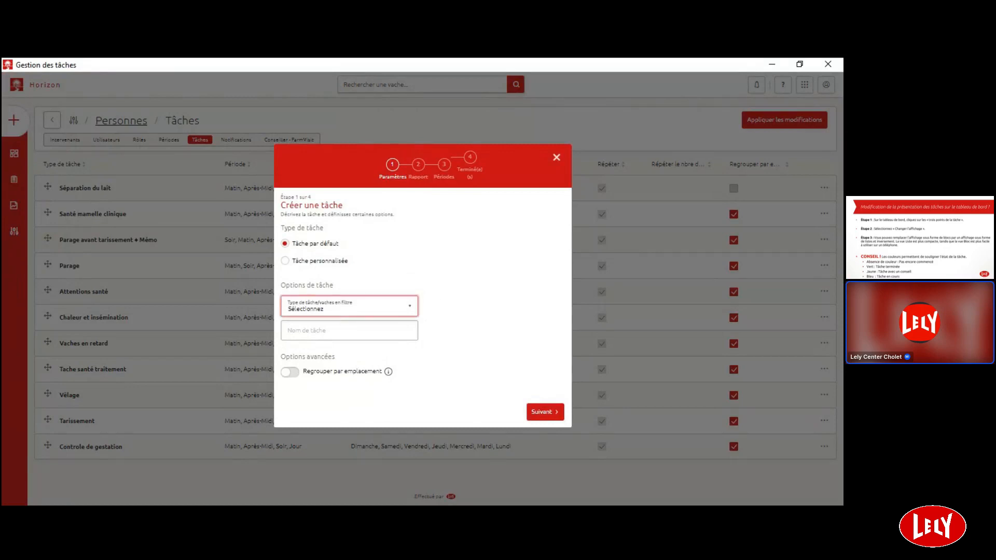
left_click(336, 317)
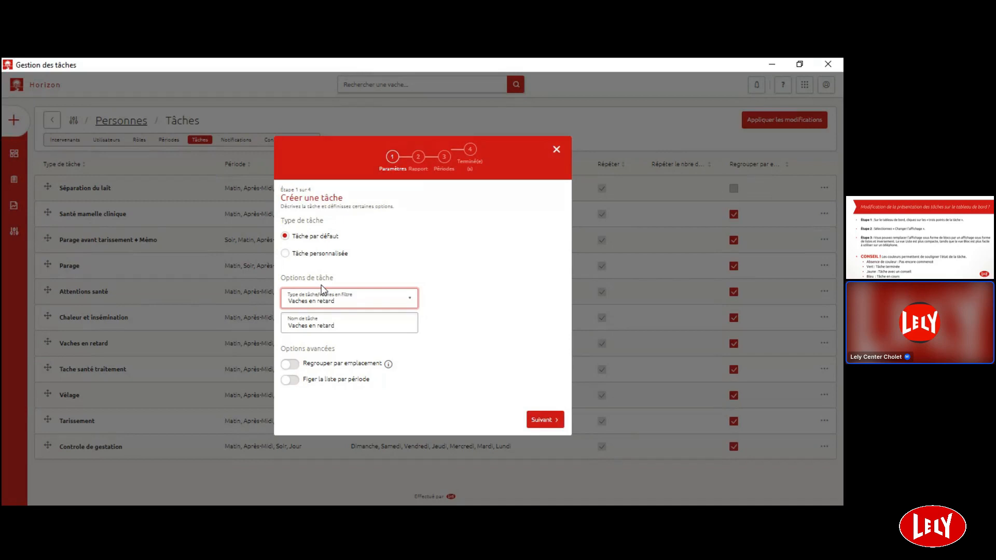
Step: Make the new task a custom one, name it "Dernières traites" and group it by location
left_click(287, 255)
triple_click(378, 338)
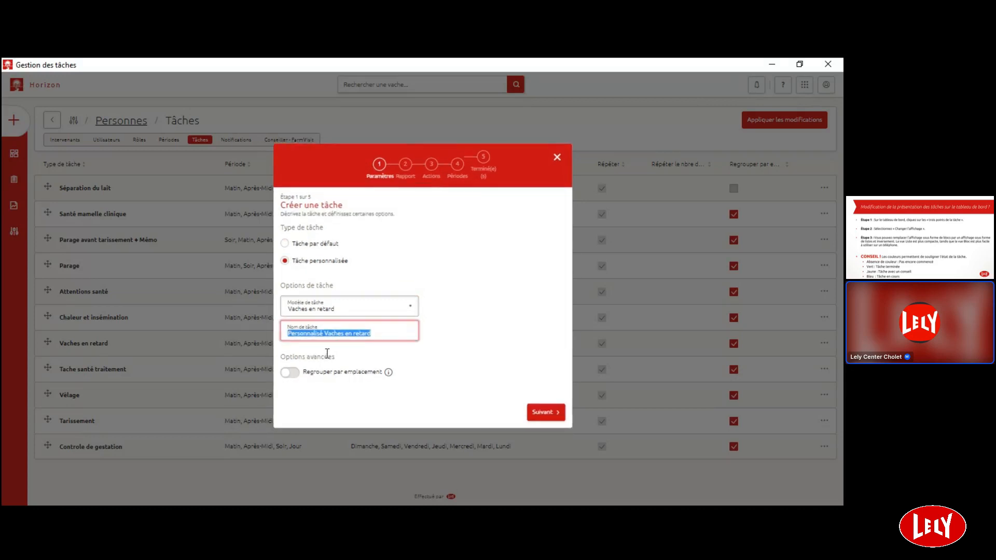
type("Dernières t")
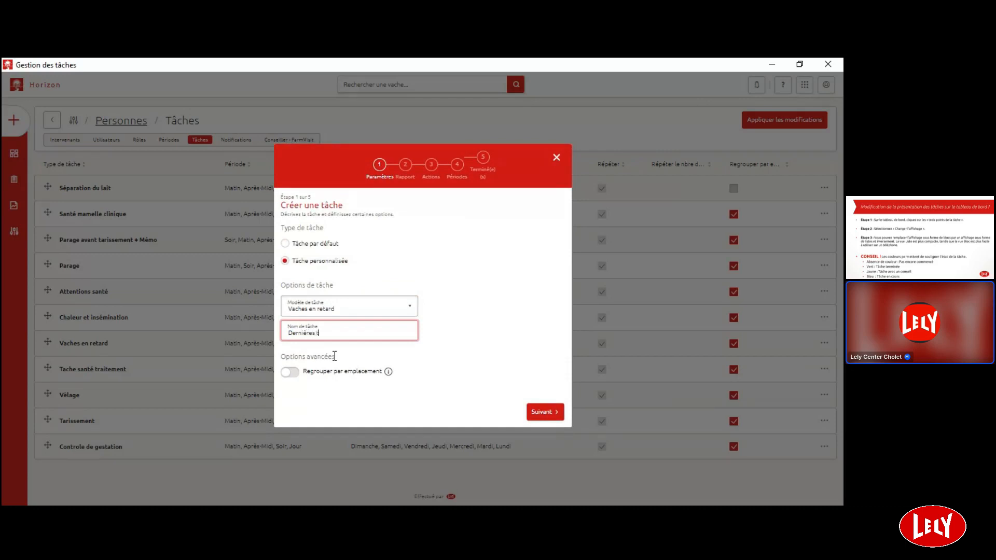
left_click(295, 376)
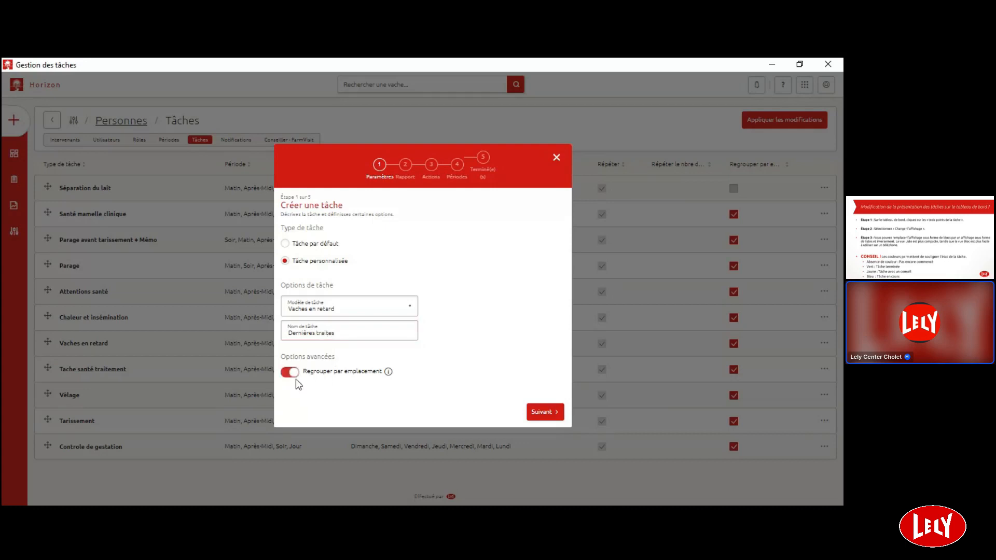
Step: Add the Indication Cellules column from the Traite category to the task's report and make it displayed
left_click(558, 416)
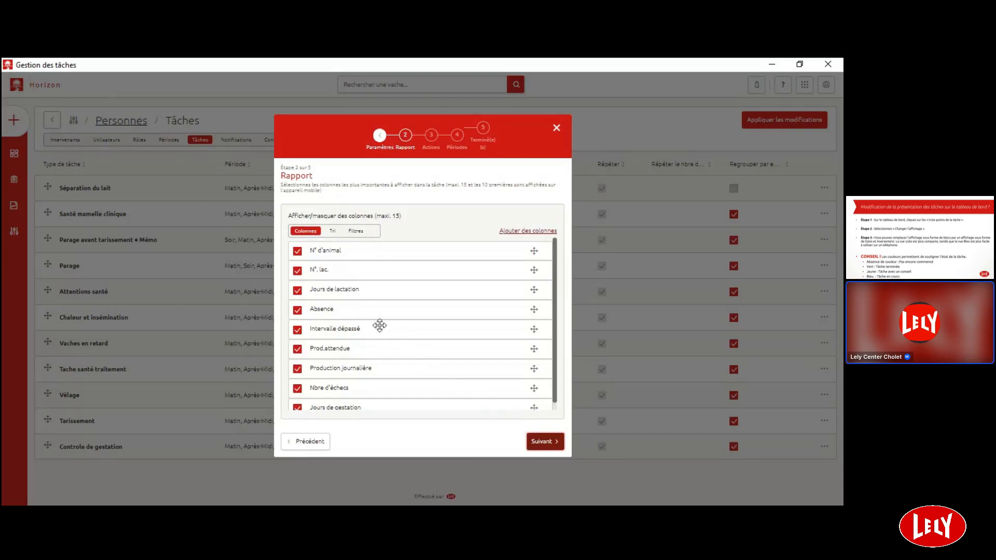
scroll(388, 321, "down", 1)
scroll(383, 325, "up", 1)
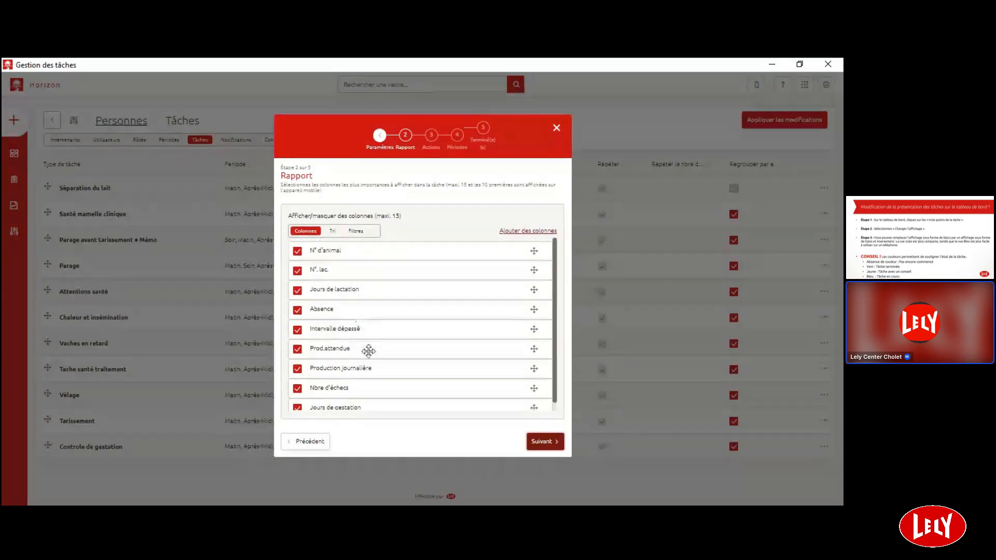
scroll(368, 358, "down", 1)
scroll(372, 386, "up", 1)
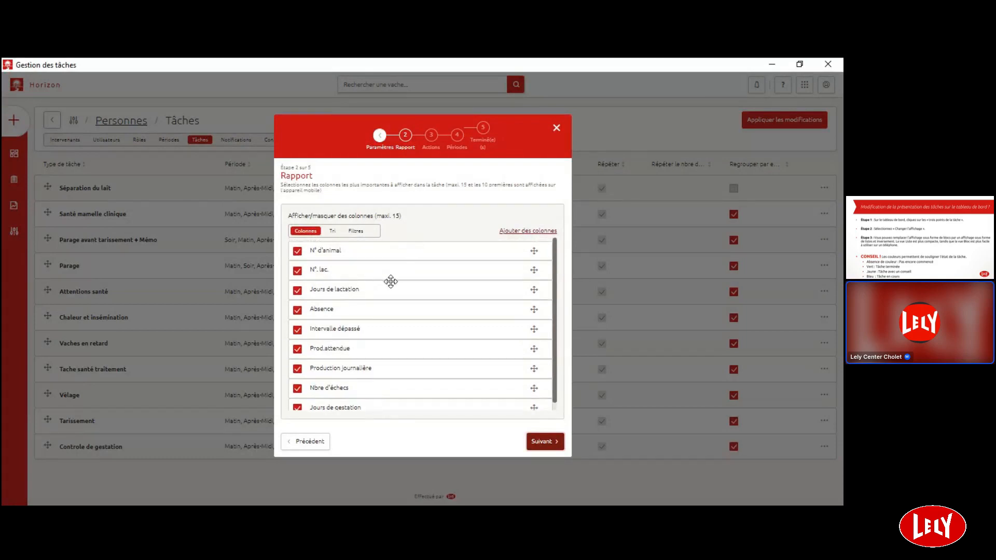
left_click(521, 231)
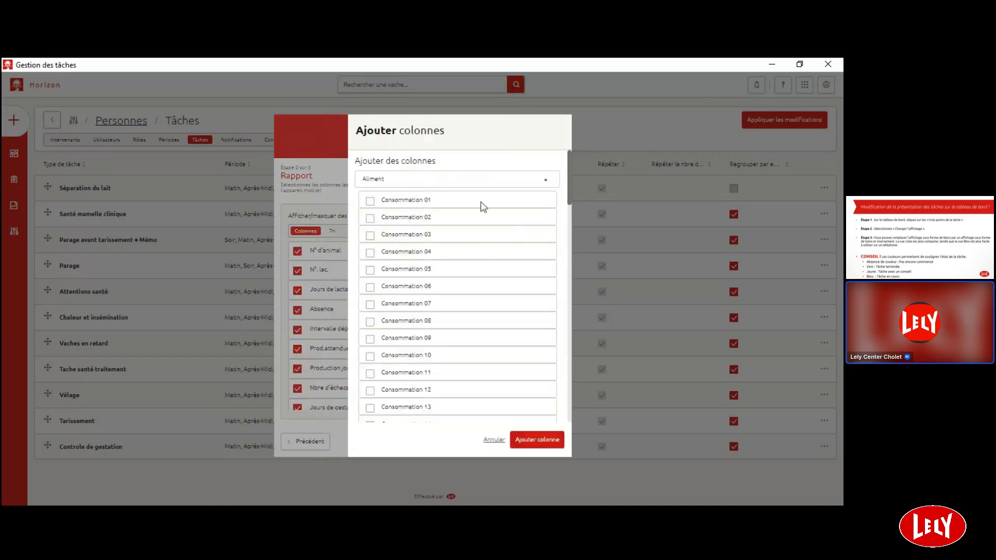
left_click(548, 180)
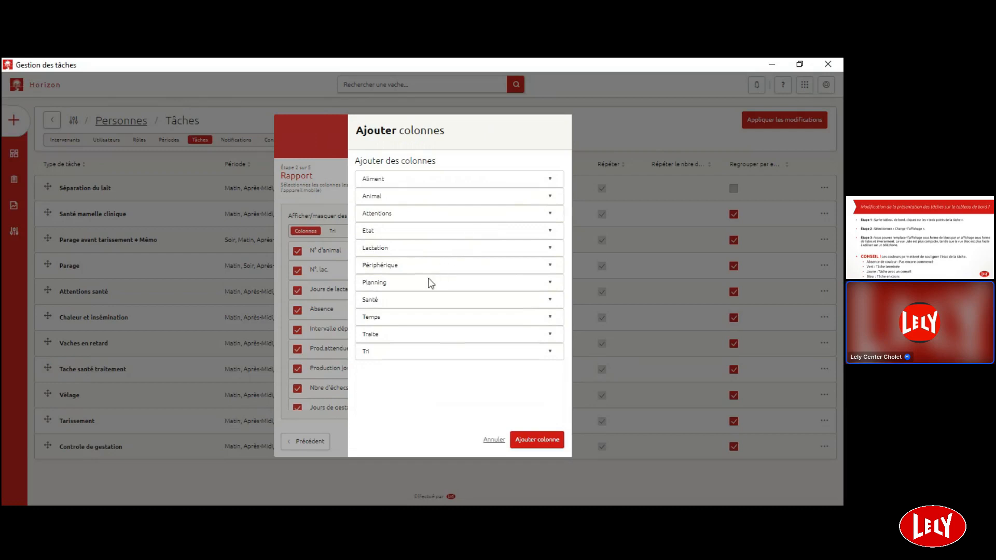
left_click(547, 337)
scroll(490, 318, "down", 10)
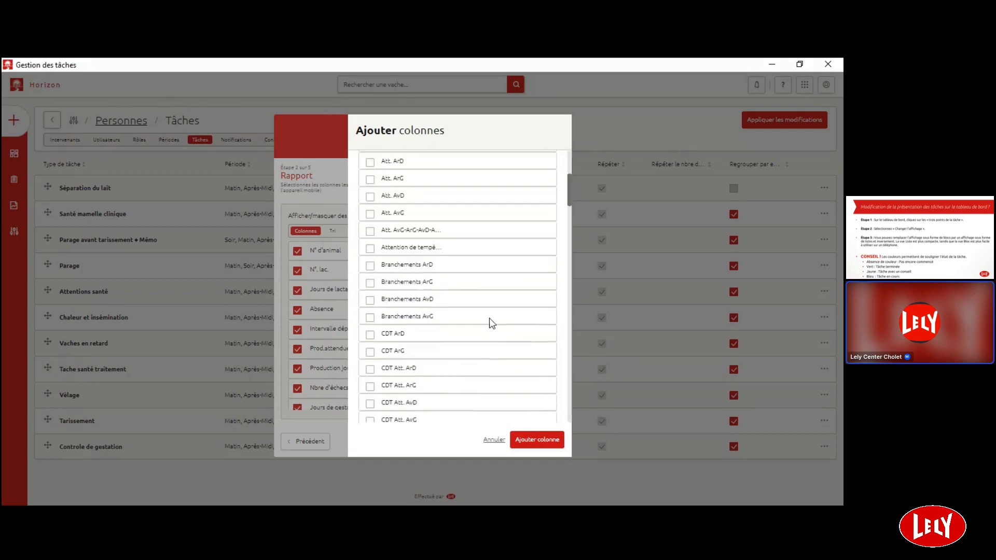
scroll(482, 323, "down", 6)
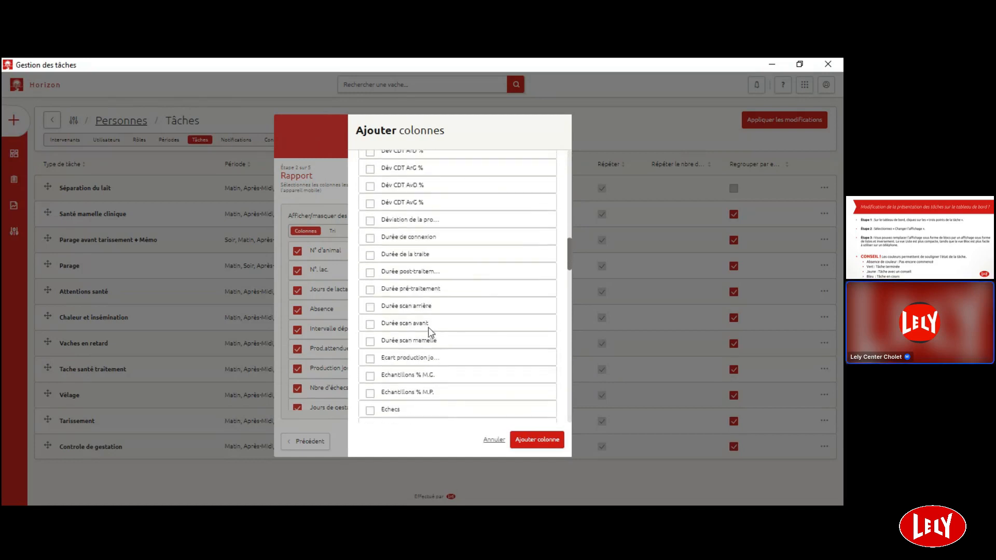
scroll(418, 335, "down", 3)
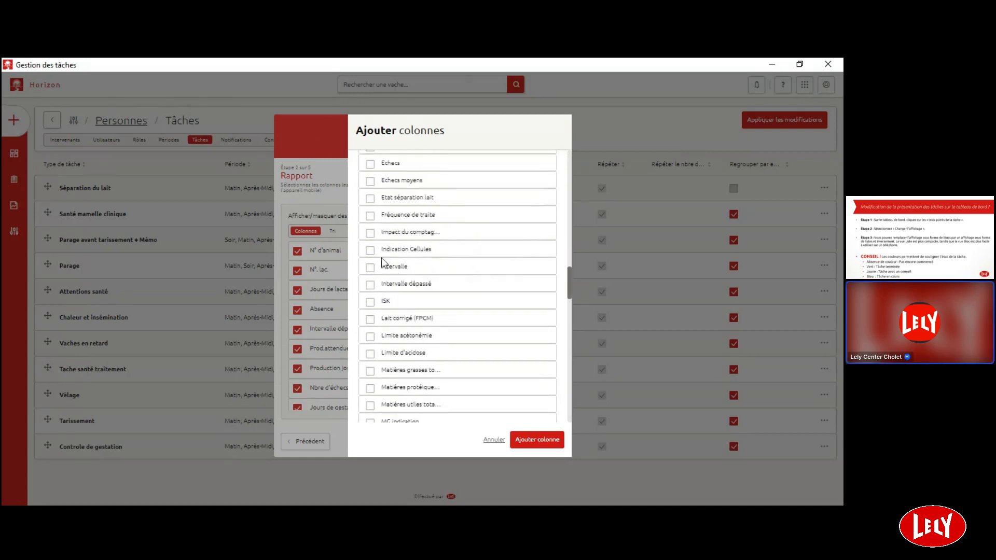
left_click(370, 251)
left_click(537, 441)
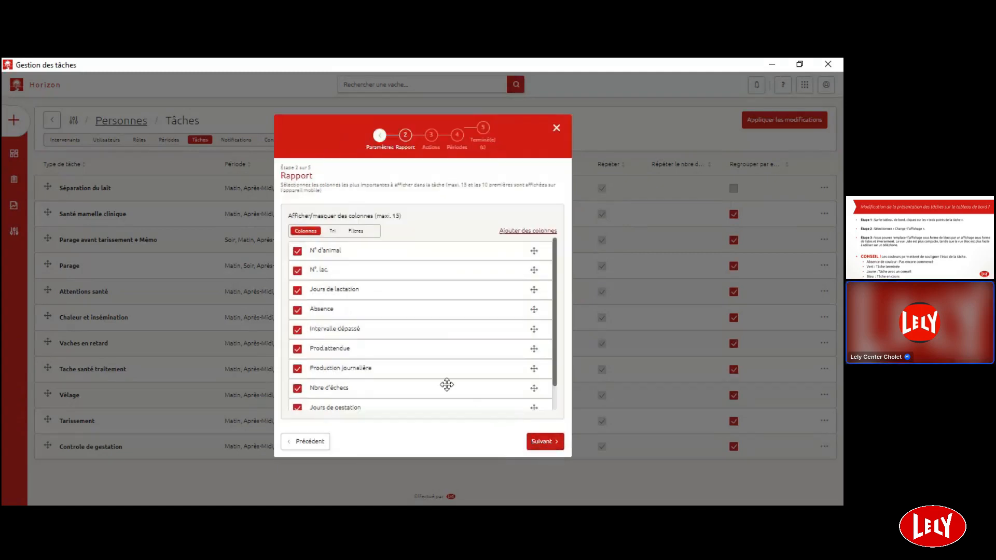
scroll(400, 349, "down", 1)
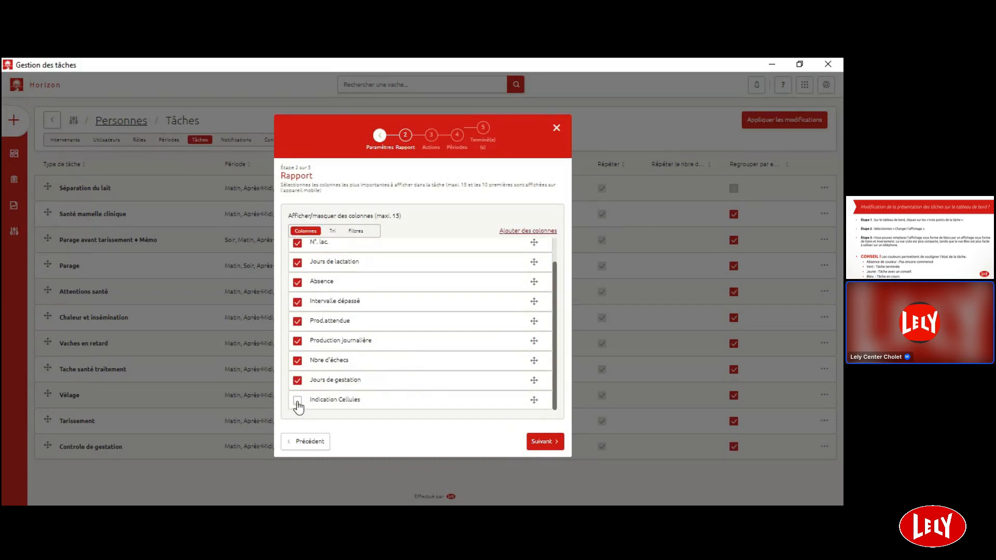
left_click(298, 401)
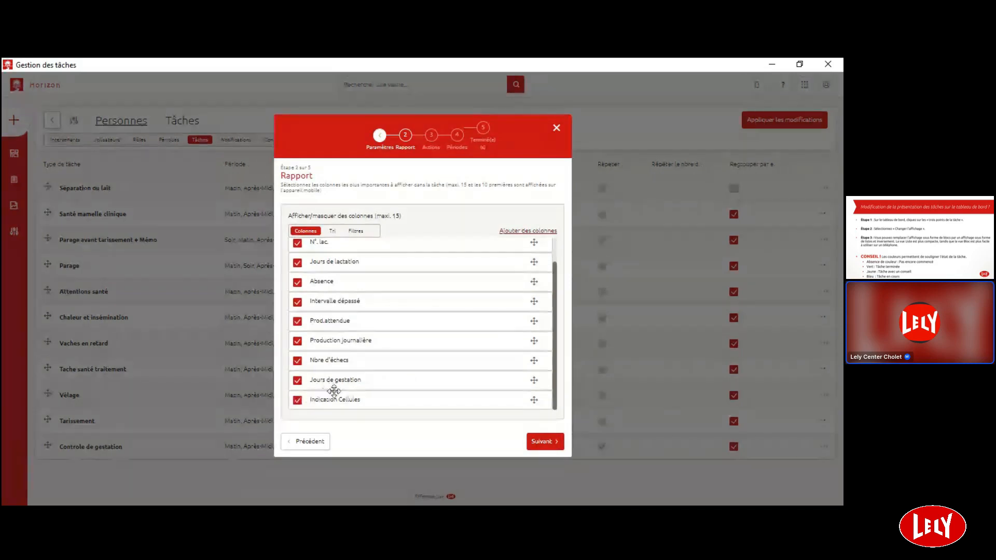
Step: Sort the task's report by Absence in ascending order (Croissant)
scroll(341, 374, "up", 1)
scroll(345, 359, "down", 1)
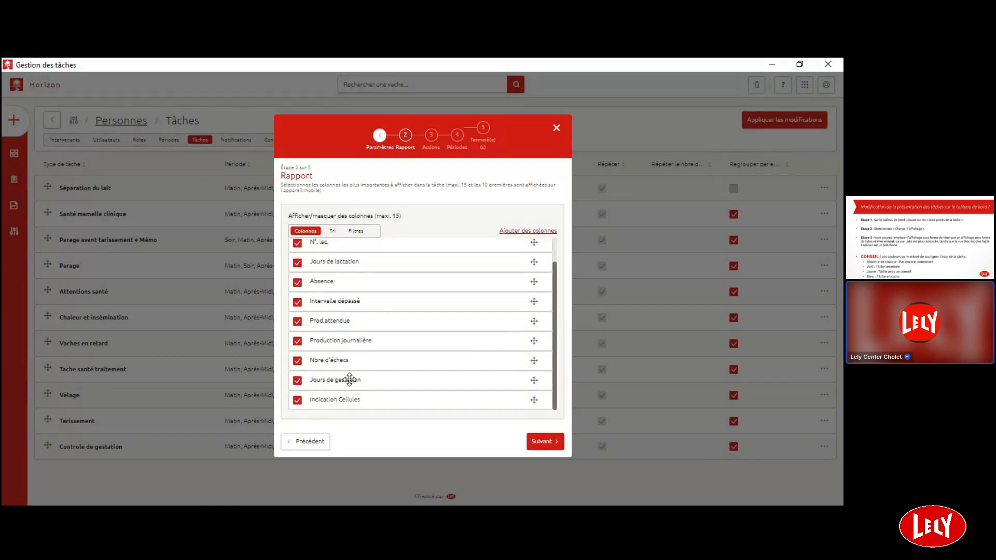
scroll(346, 377, "up", 1)
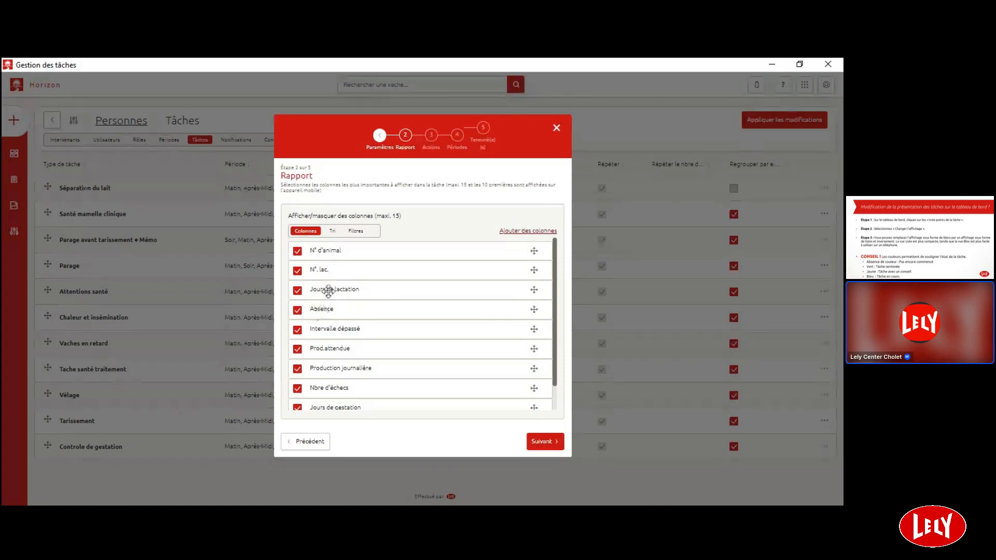
left_click(332, 232)
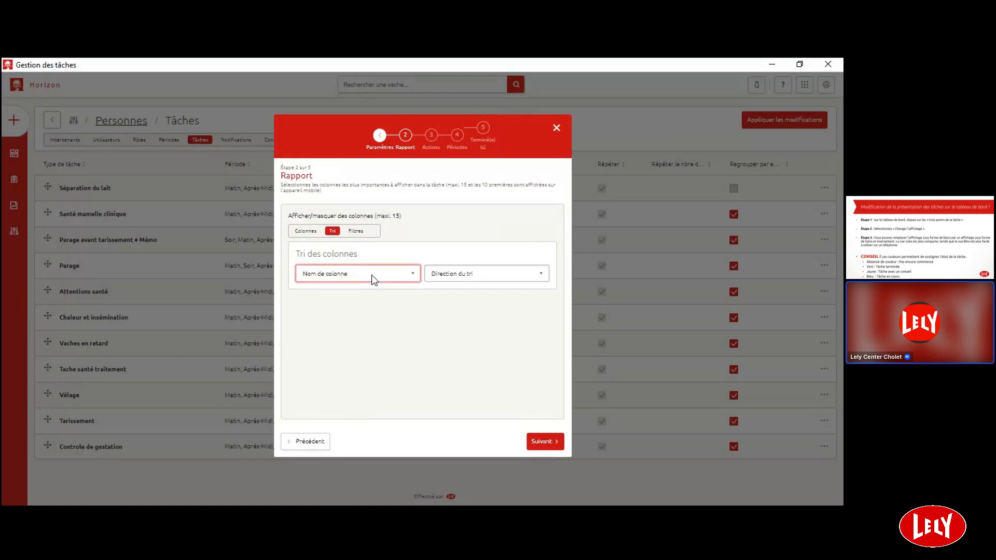
left_click(336, 325)
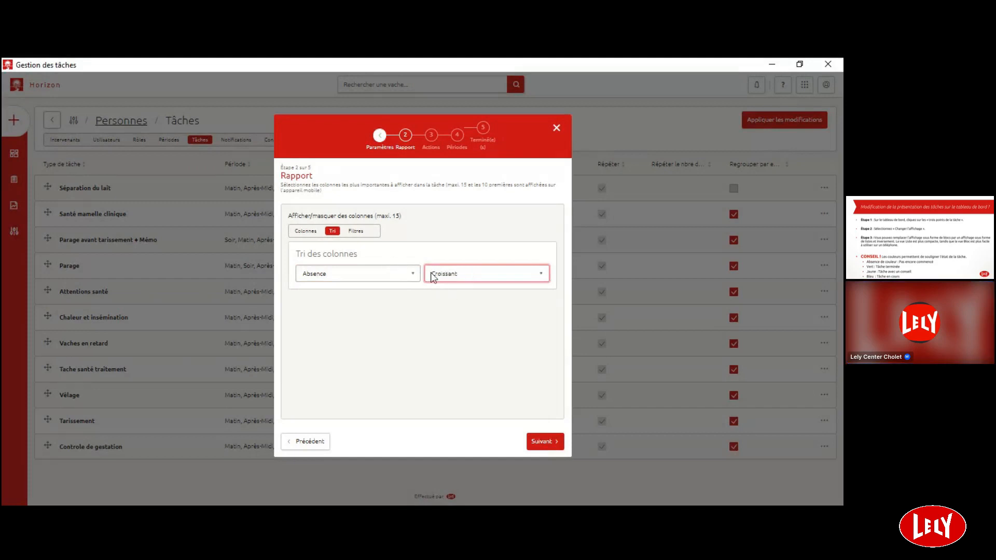
Step: Remove the Catégorie de Rappel, Attentions and Officiel properties from the report's filters, keeping only Absence
left_click(356, 231)
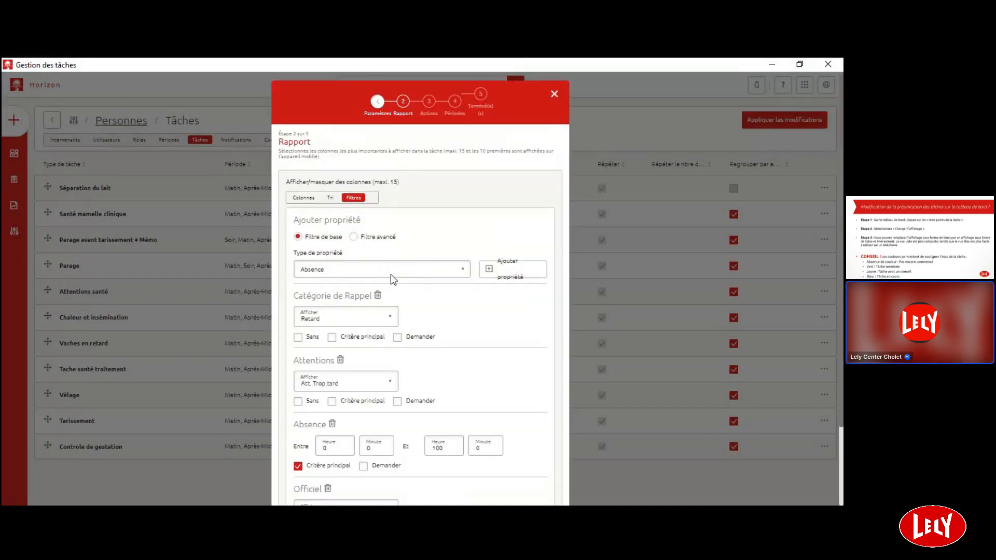
scroll(389, 301, "down", 1)
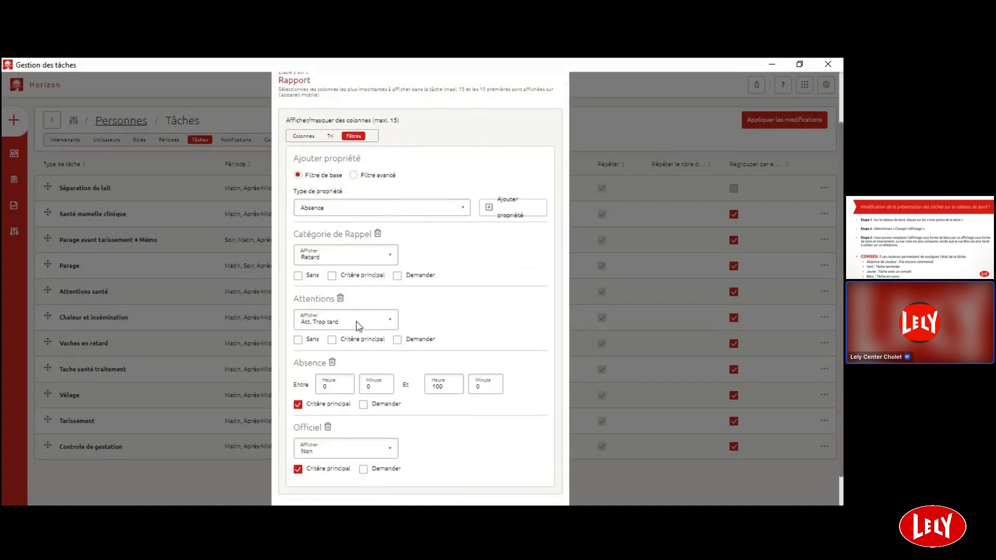
left_click(378, 233)
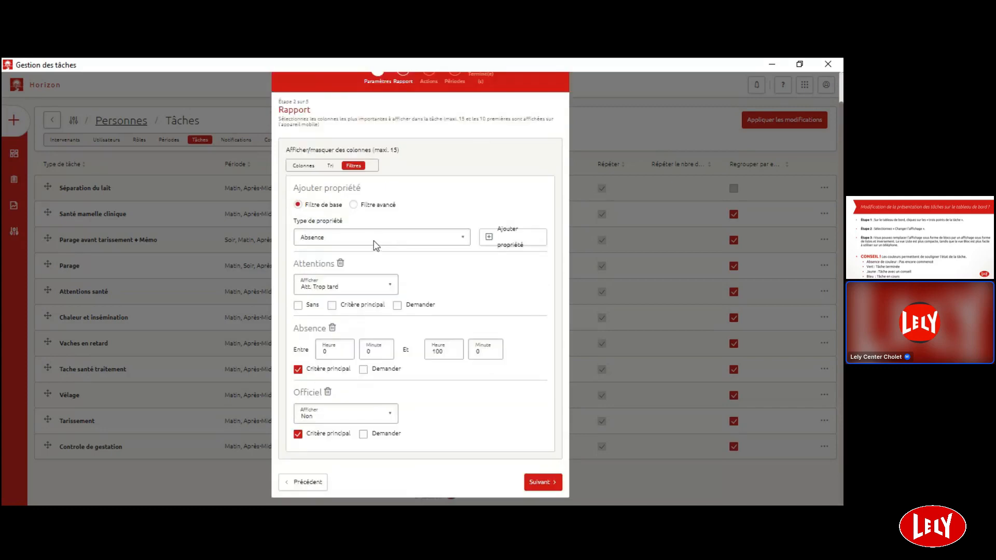
left_click(341, 263)
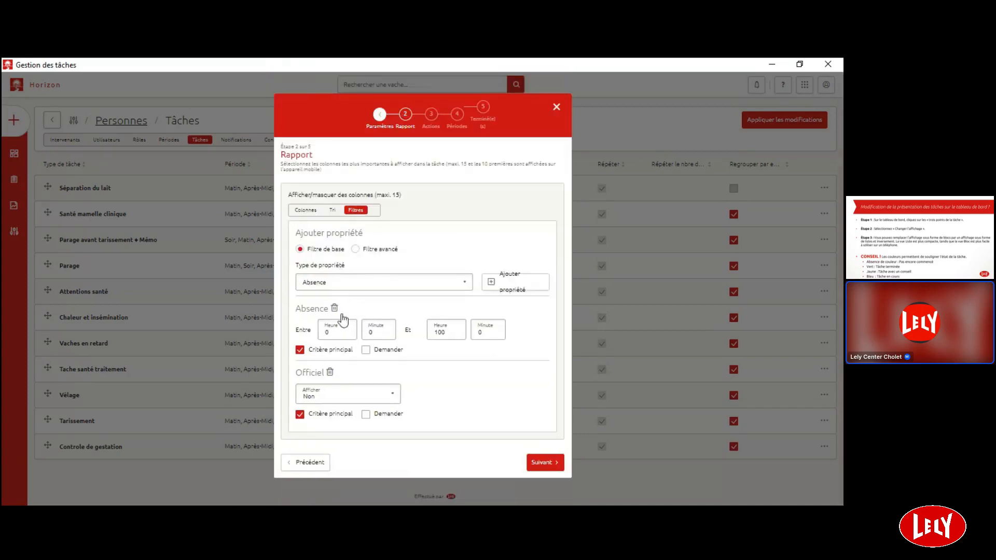
left_click(331, 374)
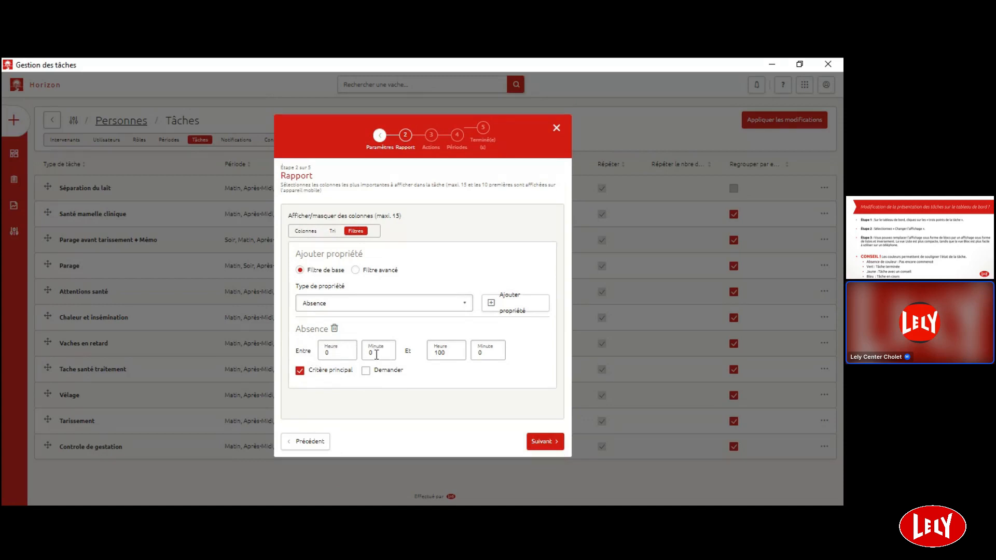
Step: Set the Absence filter's upper limit to 24 hours and continue to the task's actions
left_click(433, 354)
key("ctrl+a")
type("24")
left_click(545, 443)
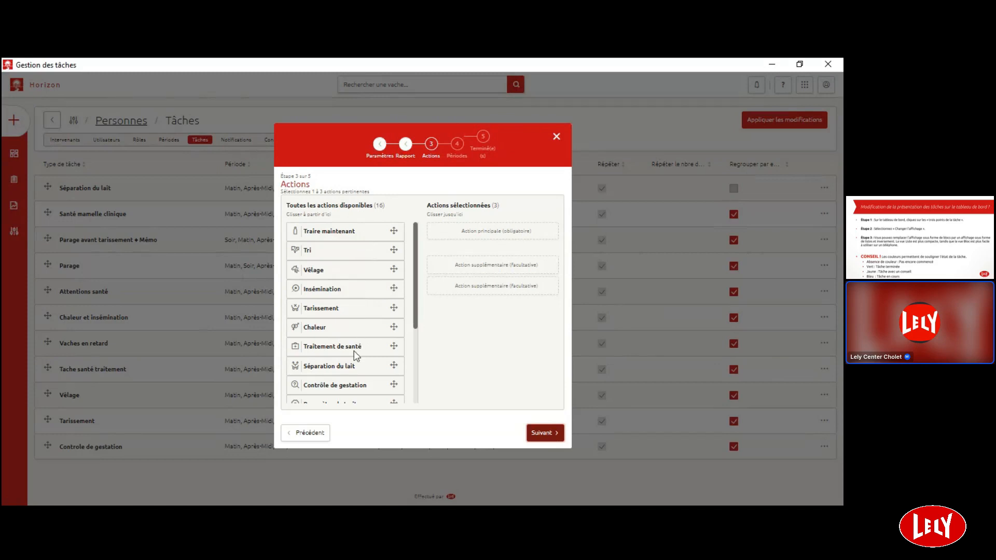
Step: Assign Paramètre de traite as the task's main action and continue to the periods
scroll(354, 355, "down", 2)
left_click_drag(365, 342, 501, 231)
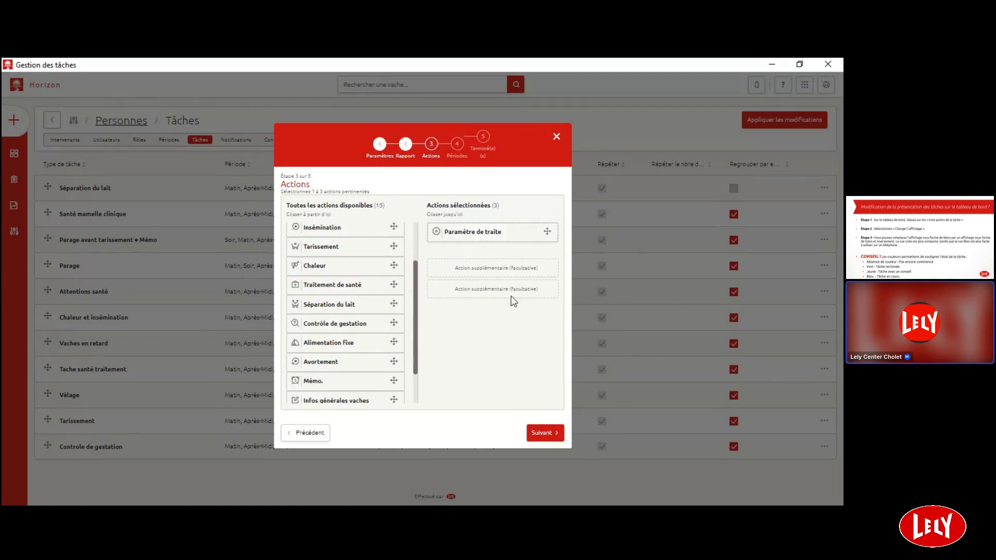
left_click(541, 434)
Step: Schedule the task for Matin, Soir, Après-Midi and Jour on all seven days, and finish creating it
left_click(285, 259)
left_click(285, 270)
left_click(373, 270)
left_click(373, 259)
left_click(291, 315)
left_click(319, 315)
left_click(346, 316)
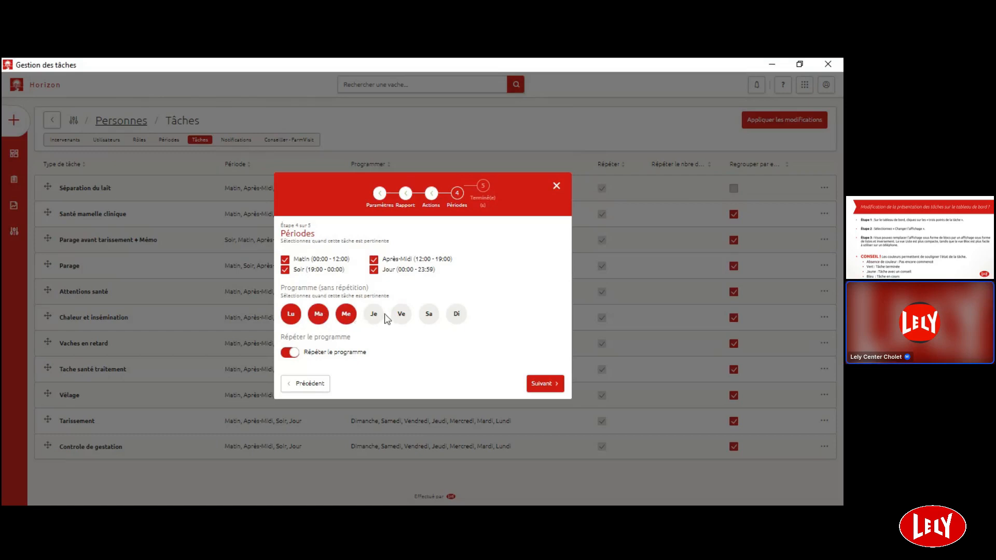
left_click(373, 315)
left_click(401, 314)
left_click(429, 316)
left_click(456, 315)
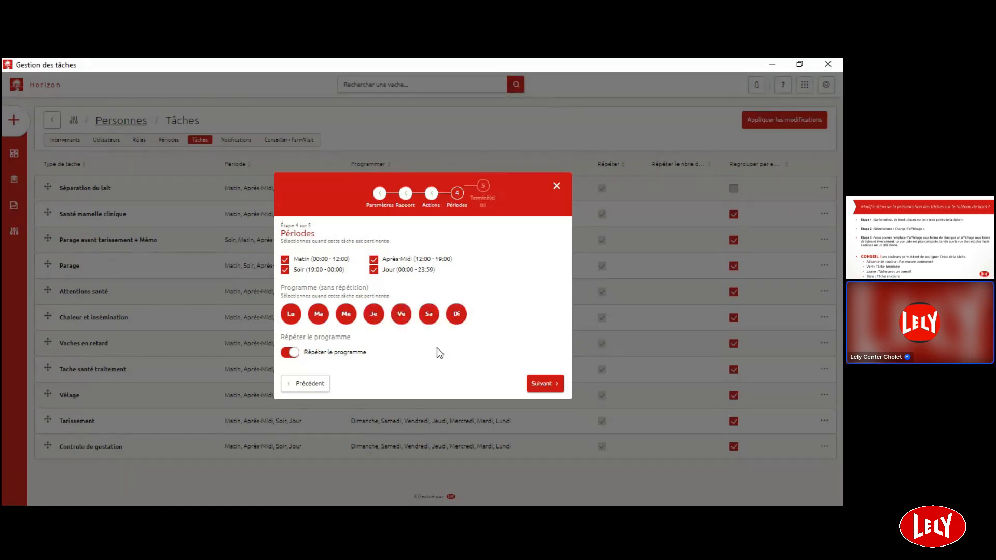
left_click(542, 384)
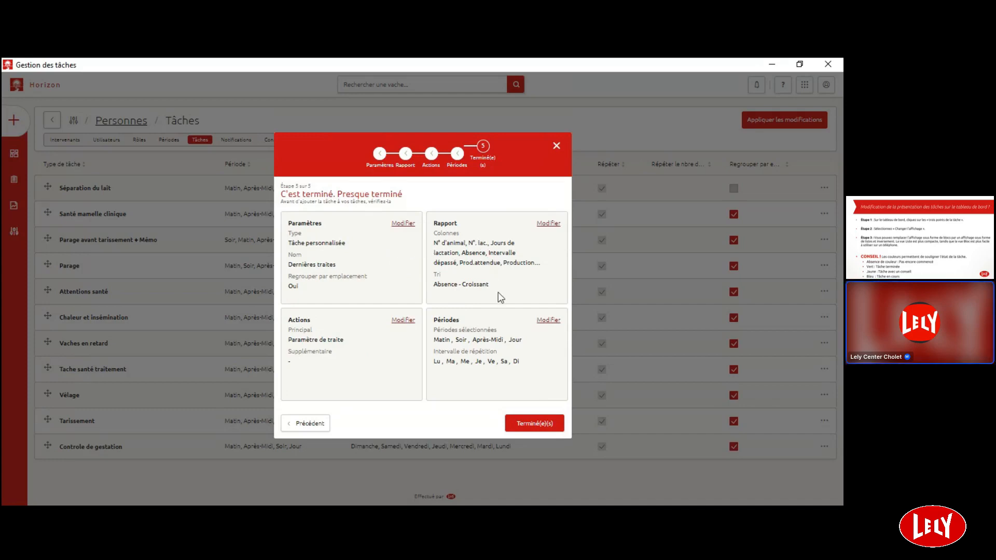
left_click(527, 426)
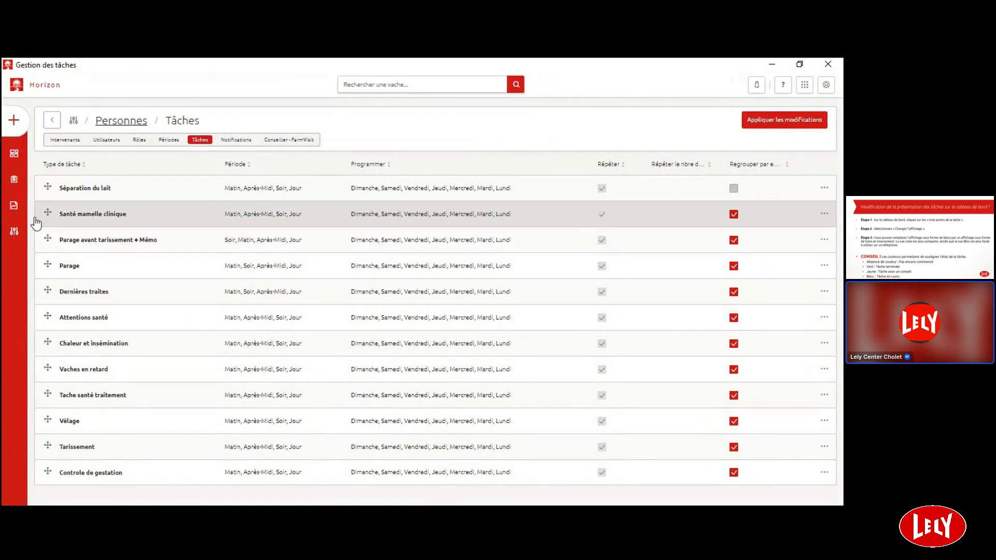
Step: Open the Dernières traites task from the dashboard and look through its list of cows
left_click(34, 160)
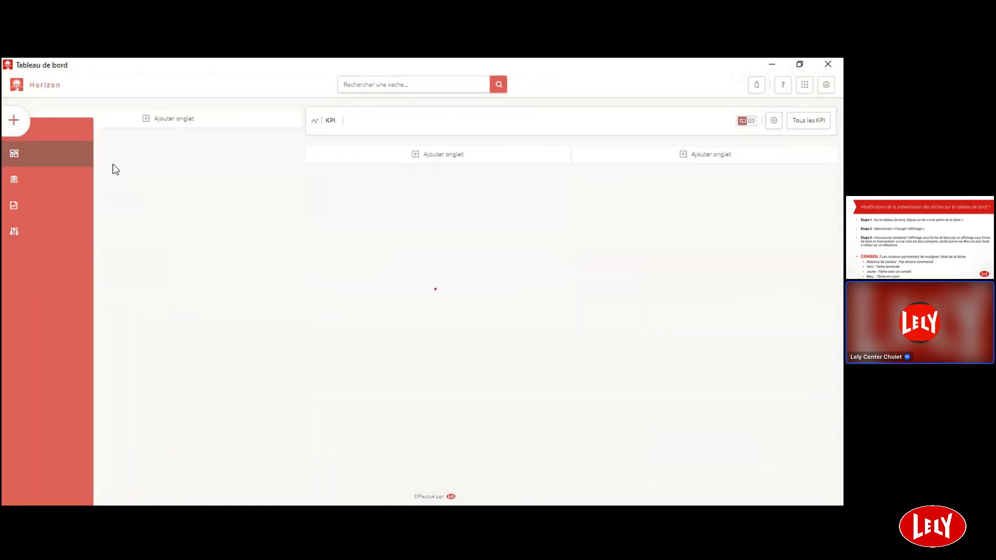
scroll(111, 310, "down", 1)
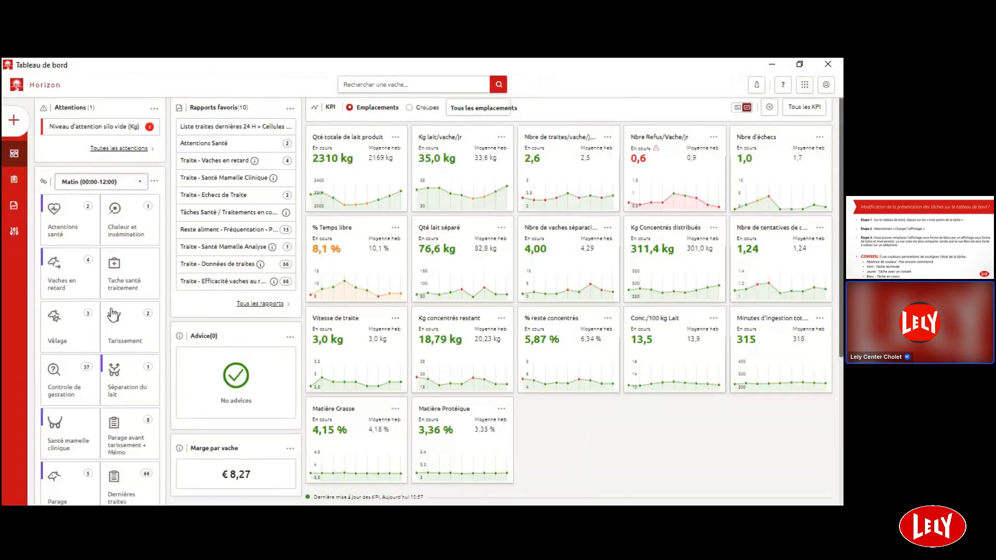
scroll(113, 314, "down", 3)
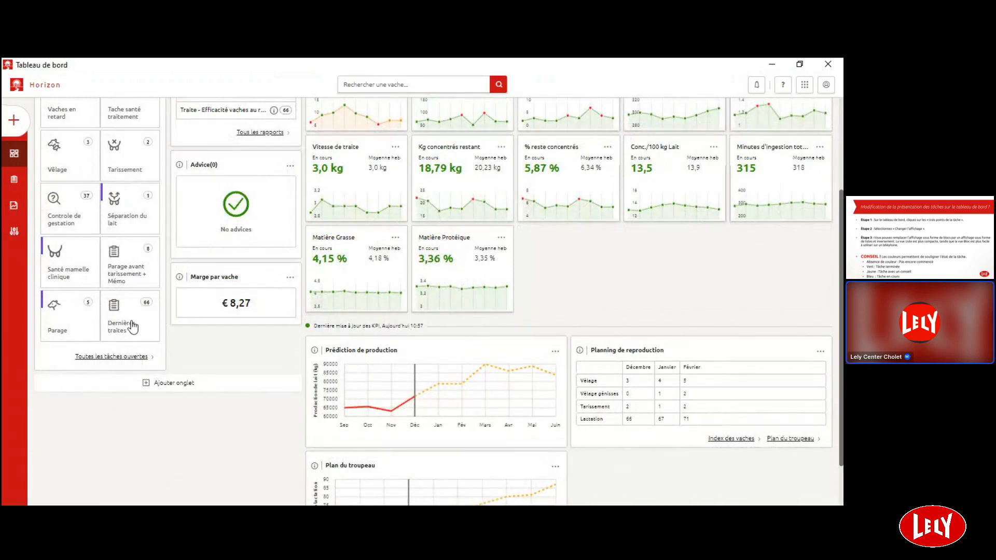
left_click(135, 327)
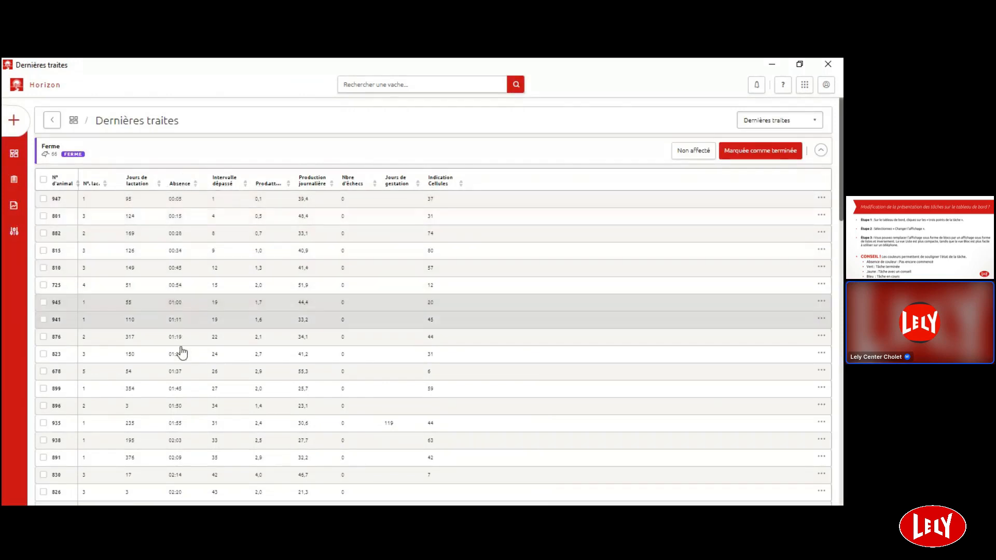
scroll(180, 358, "down", 3)
scroll(181, 363, "up", 3)
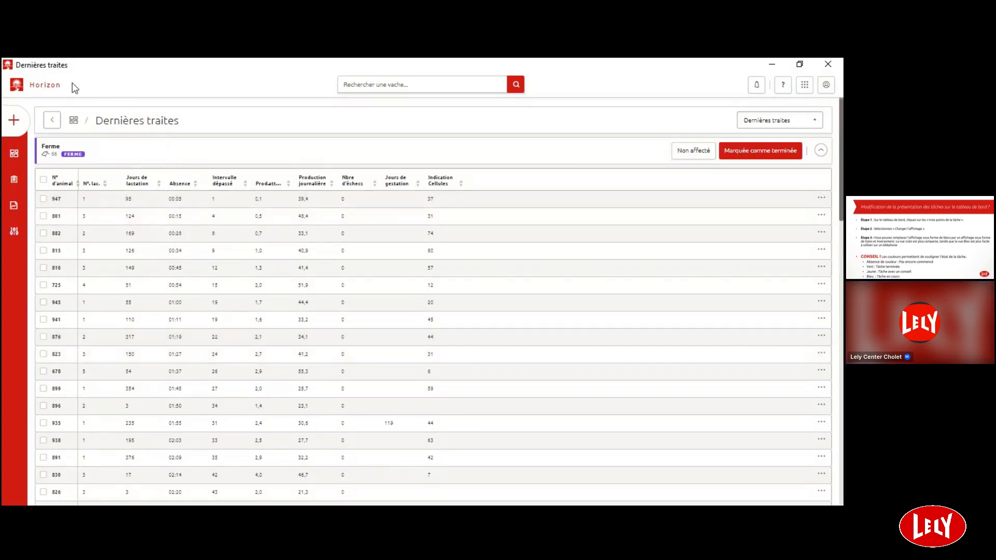
Step: Return to the dashboard and open the report "18 - Alimentation - Reste aliment" from the reports list
left_click(45, 90)
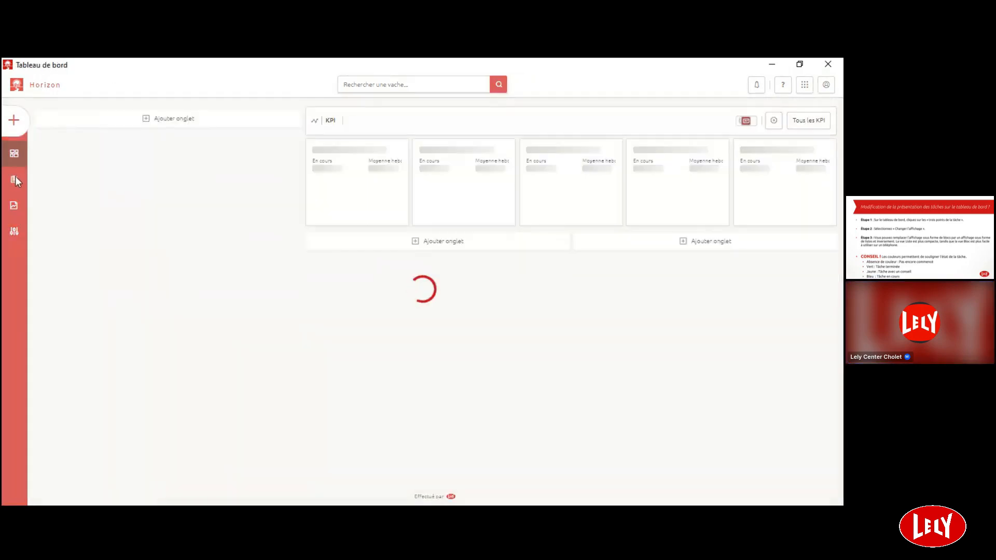
mouse_move(15, 176)
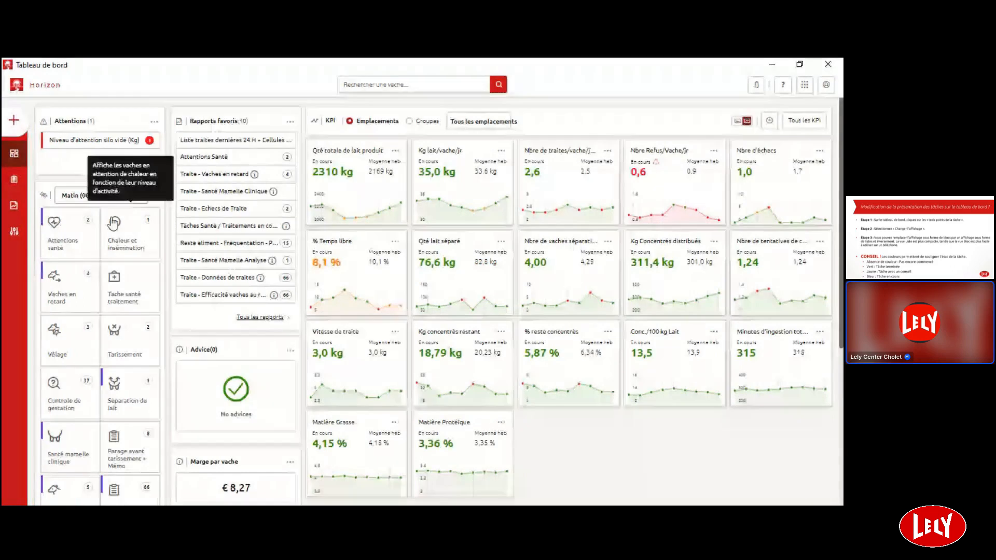
left_click(15, 208)
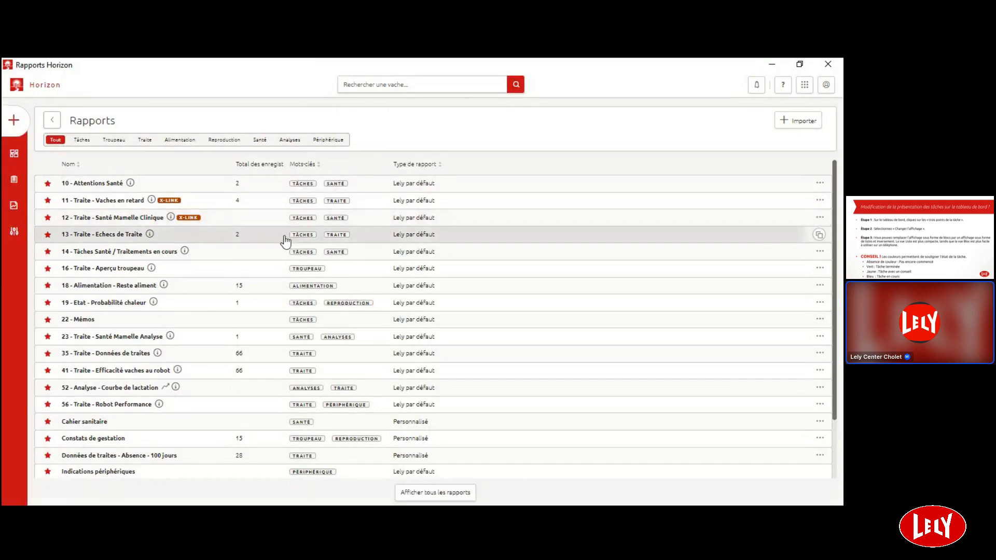
left_click(110, 286)
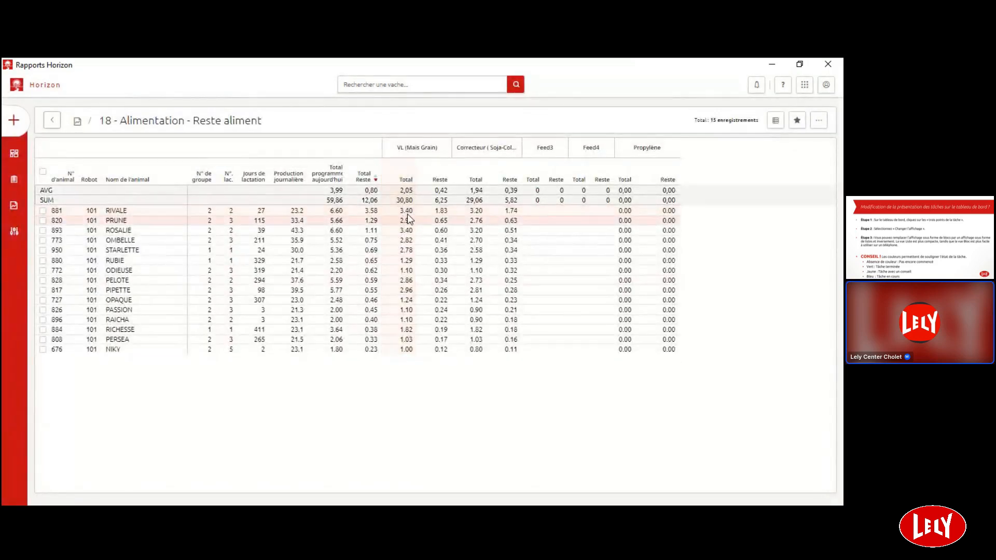
Step: Convert the open report into a task named "Reste aliment", turn on Regrouper par emplacement, and continue to the report settings
left_click(817, 127)
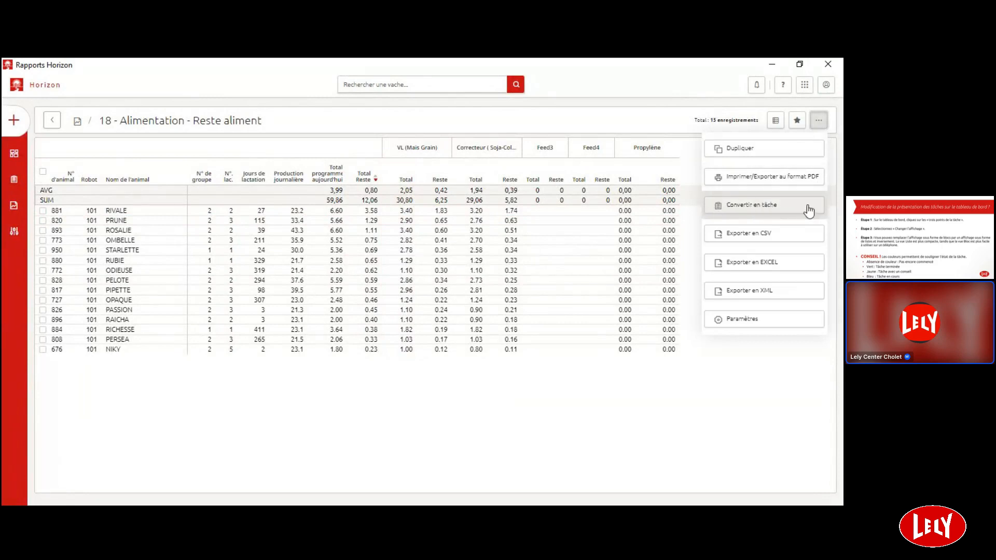
left_click(733, 211)
left_click_drag(363, 193, 271, 203)
key("BackSpace")
type("e")
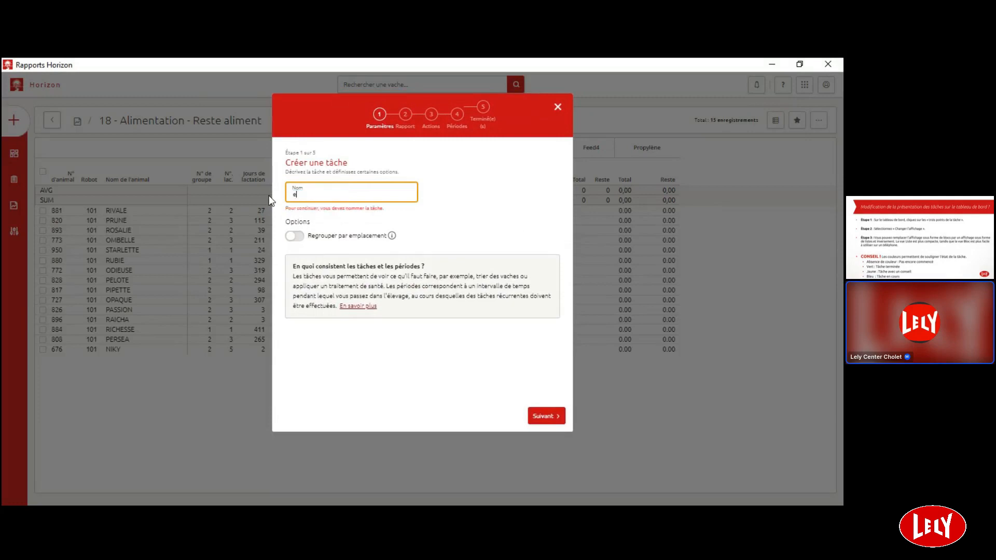
type("Res")
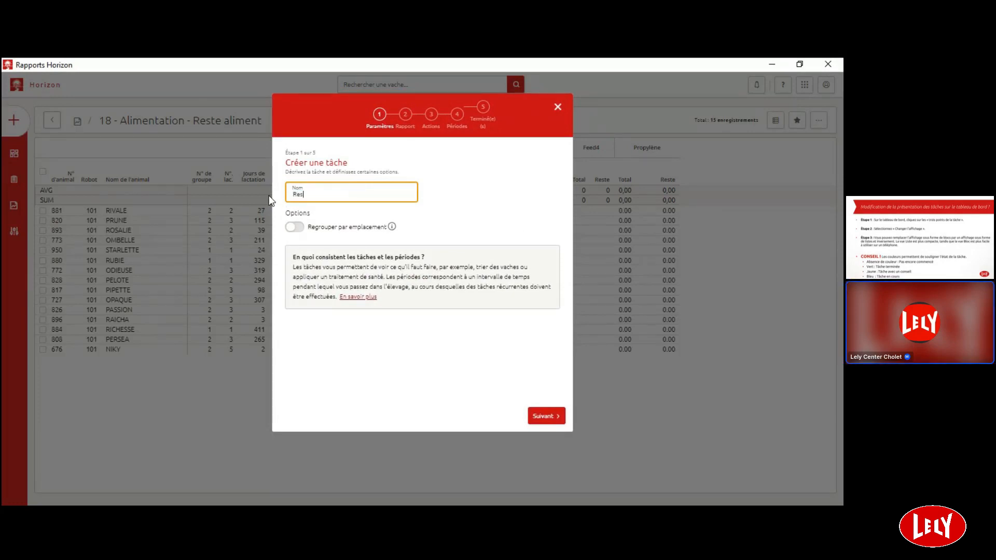
type("te aliment")
left_click(296, 228)
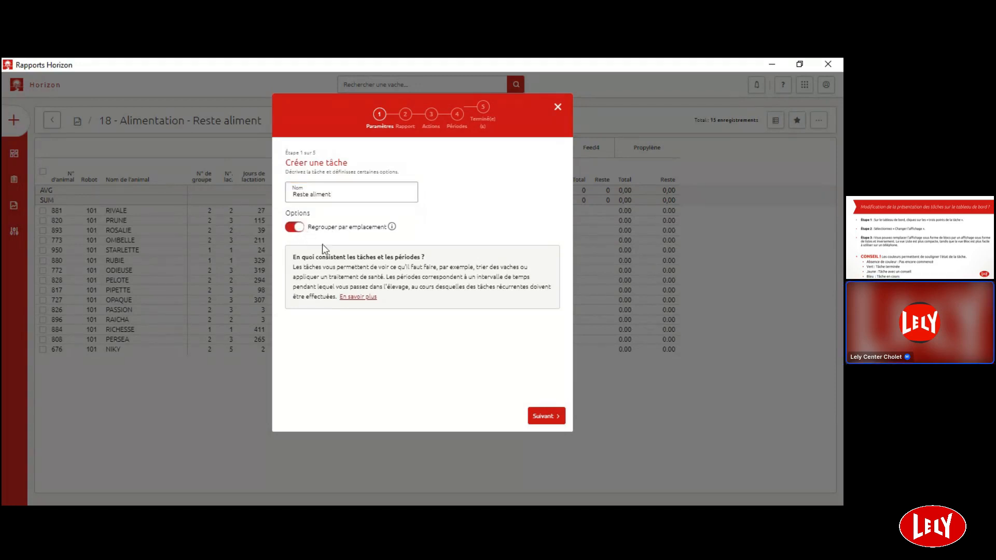
left_click(545, 416)
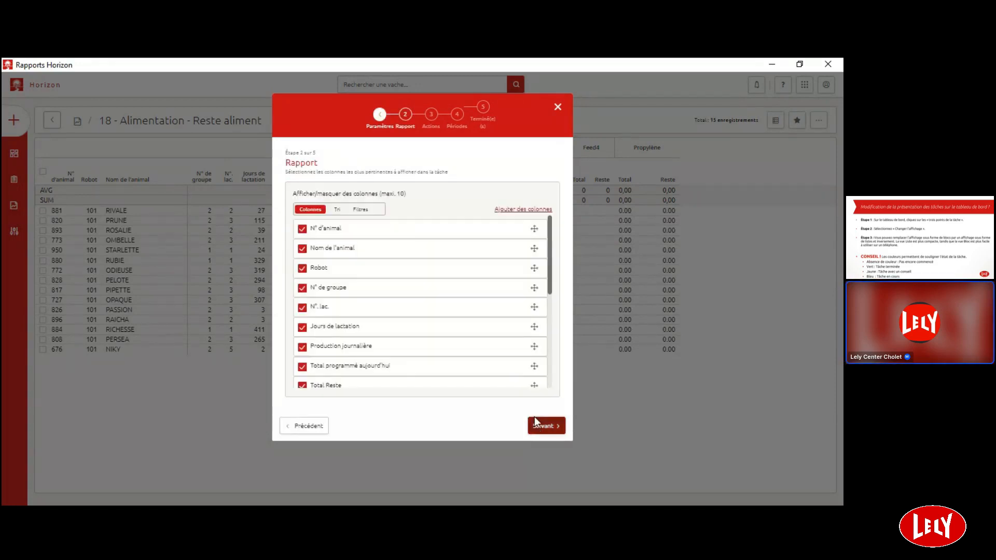
Step: Review the task's available columns and try adding VL (Maïs Grain) Reste, clearing it again
scroll(463, 349, "down", 3)
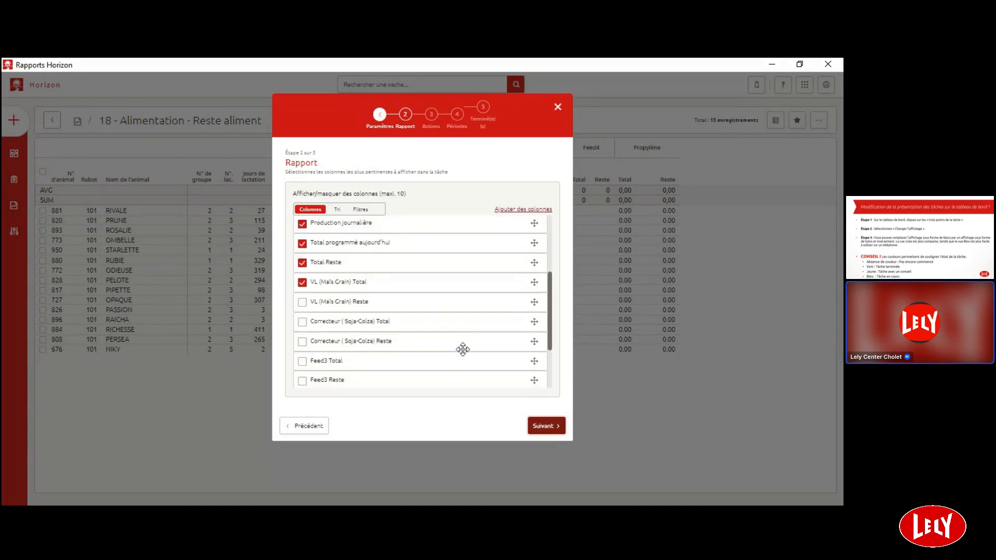
scroll(463, 349, "down", 2)
scroll(463, 349, "up", 5)
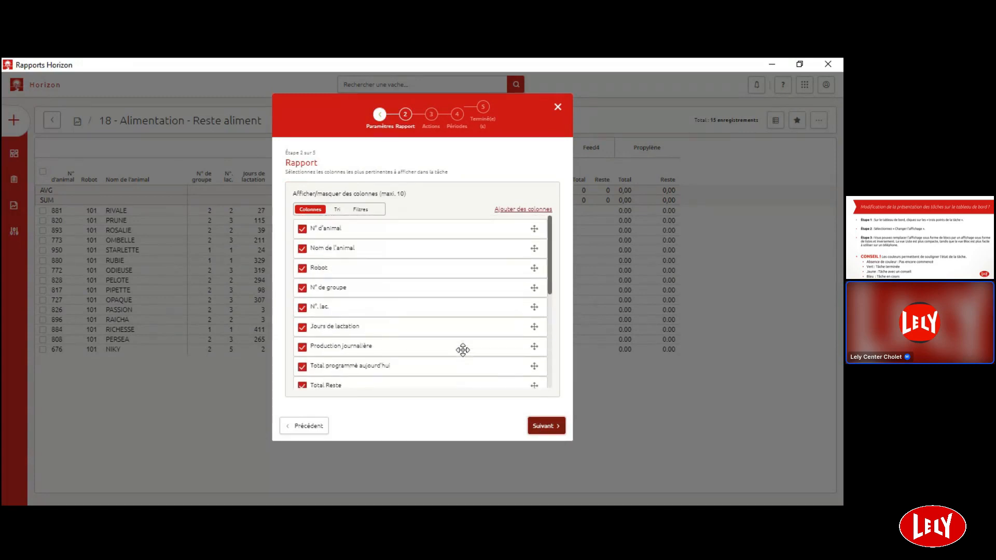
scroll(462, 349, "down", 5)
scroll(406, 340, "up", 2)
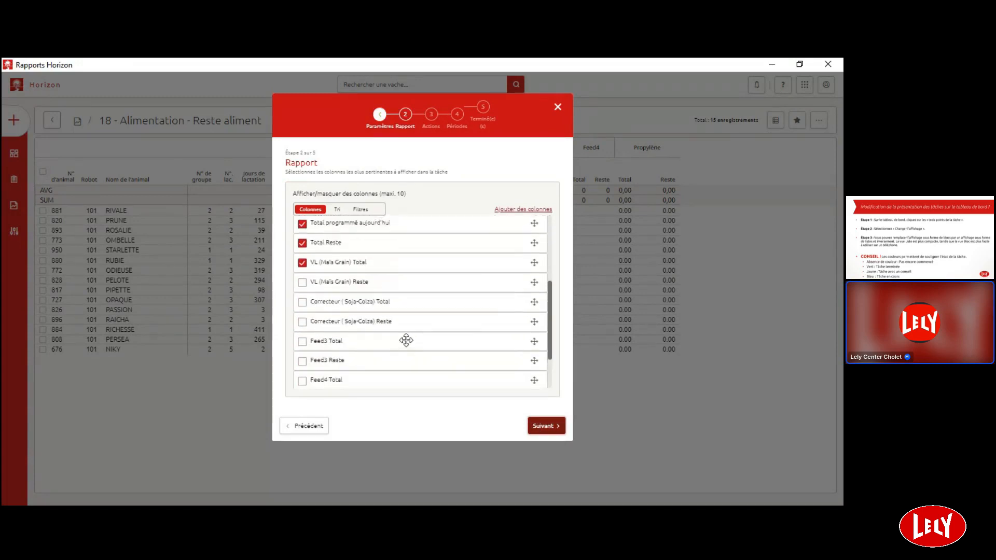
left_click(302, 284)
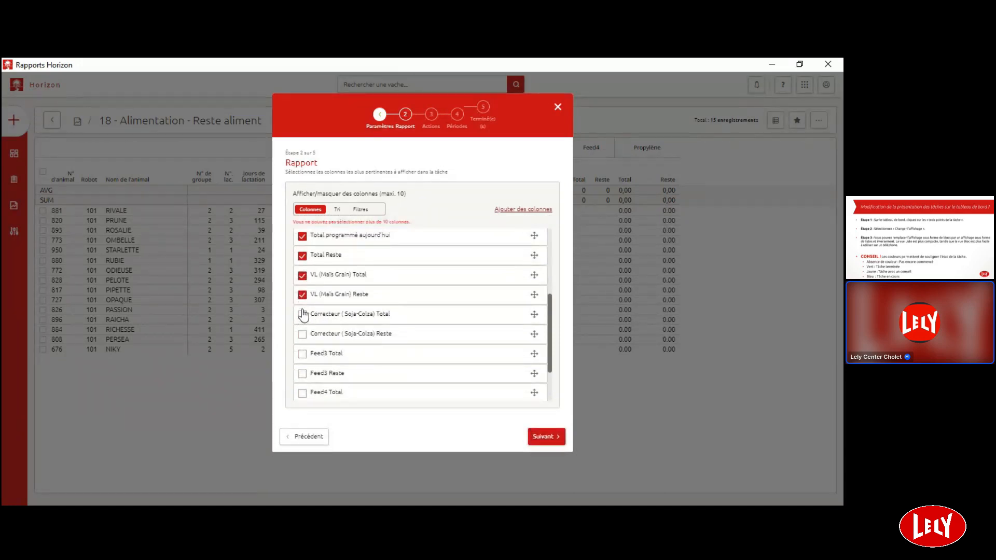
left_click(302, 295)
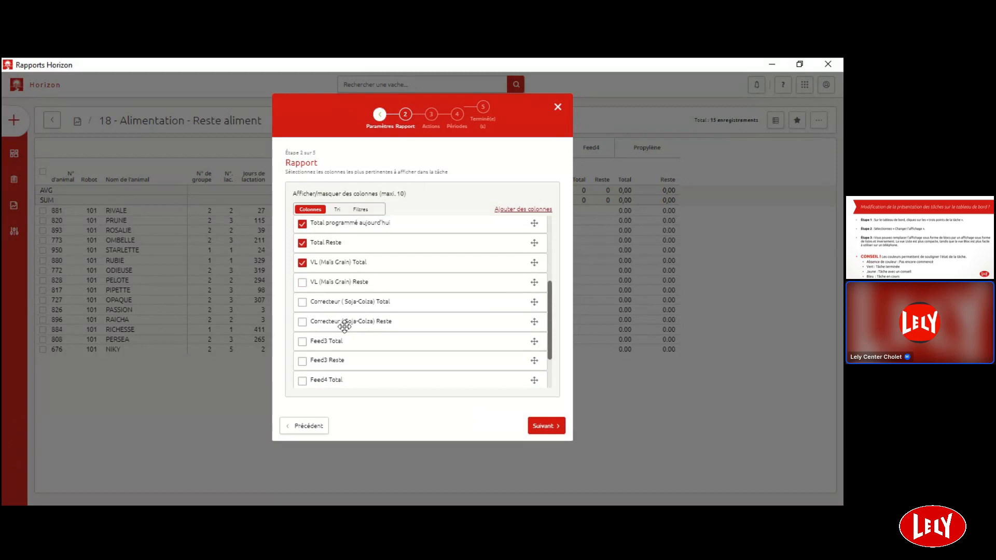
scroll(344, 326, "up", 1)
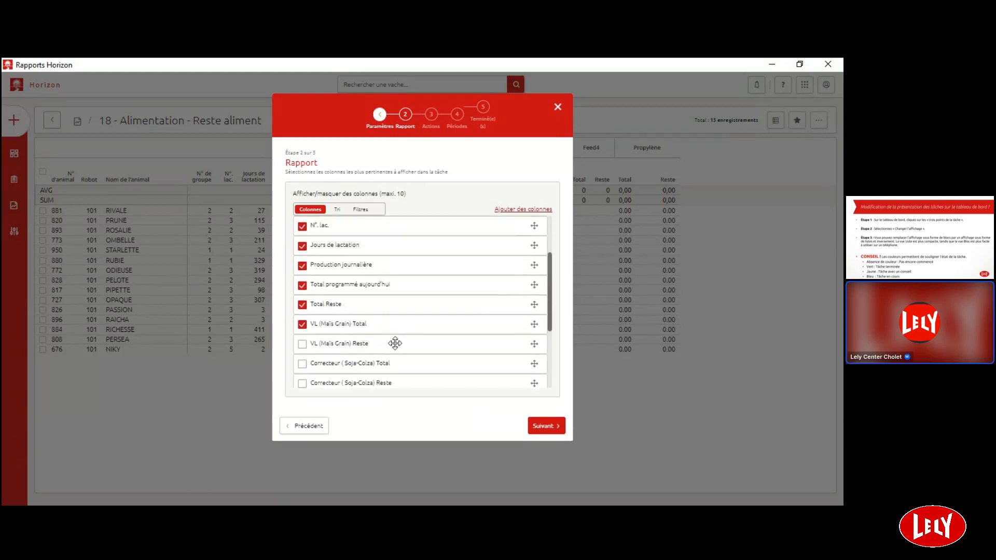
scroll(335, 291, "up", 2)
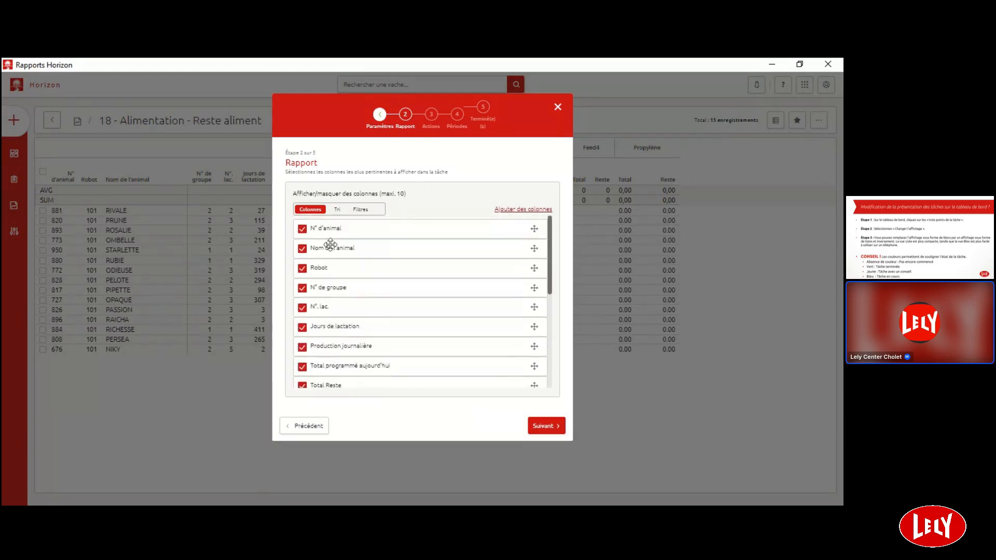
scroll(332, 318, "down", 2)
scroll(342, 318, "up", 2)
Step: Set the task's column sort direction to Croissant, review its filters, and continue to the actions
left_click(337, 210)
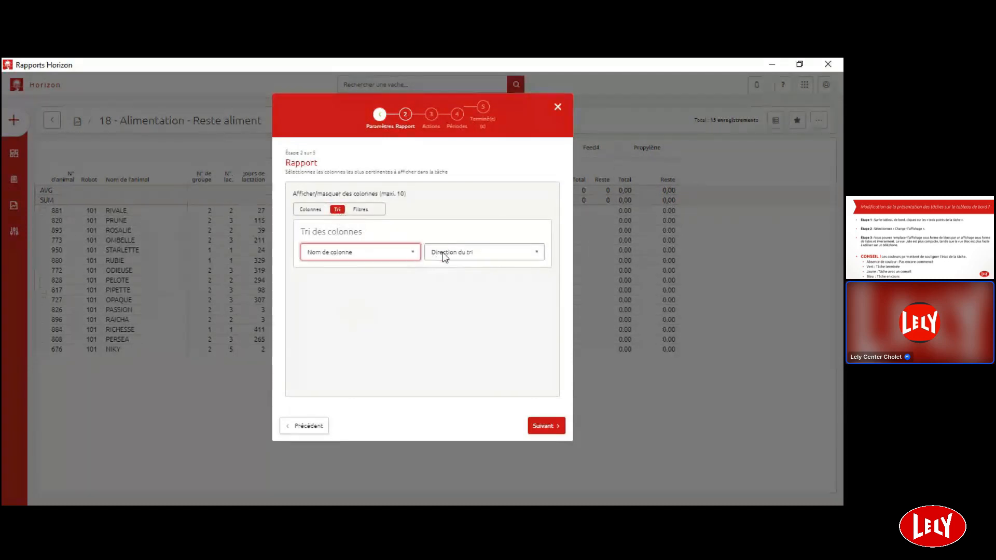
left_click(472, 257)
left_click(451, 276)
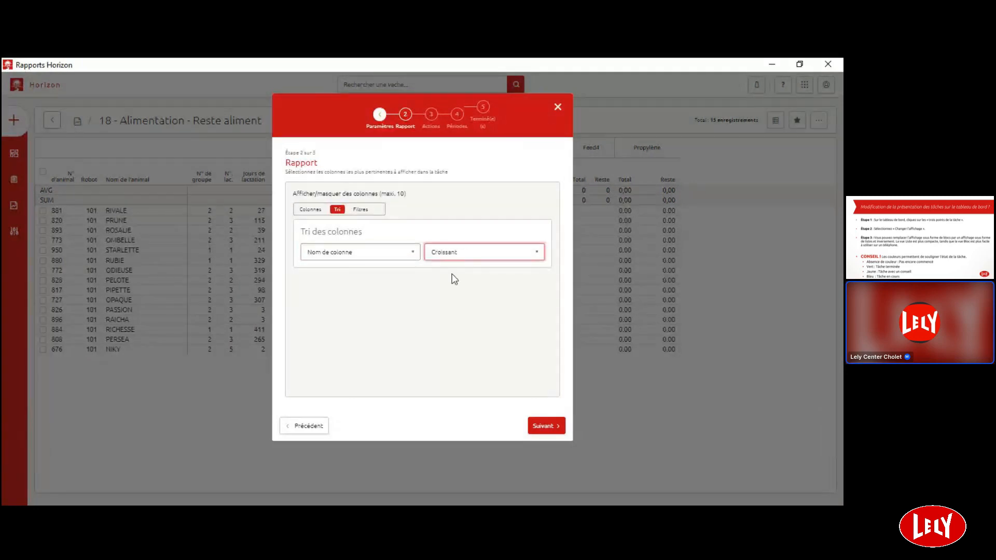
left_click(360, 209)
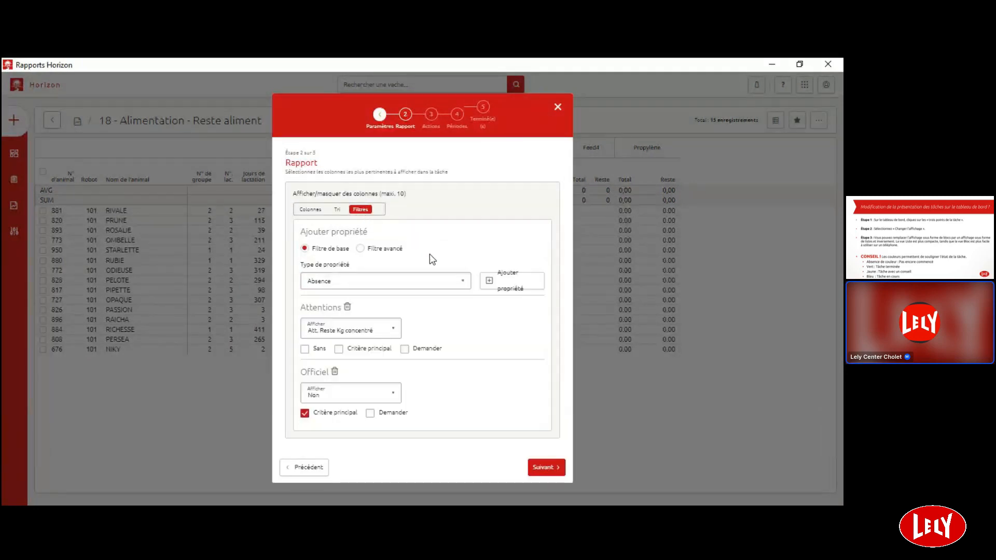
left_click(553, 467)
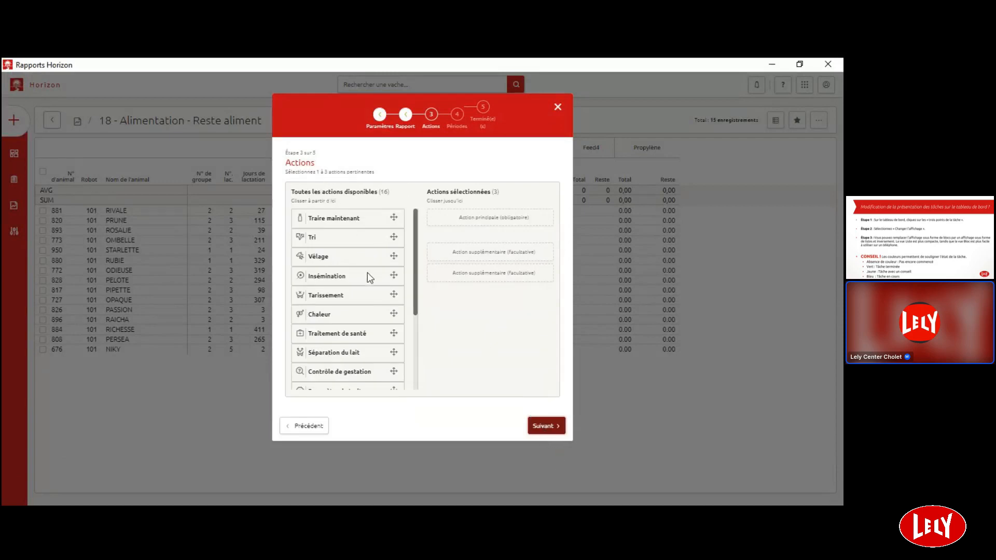
Step: Assign Alimentation fixe as the task's main action and continue to the periods
scroll(367, 273, "down", 3)
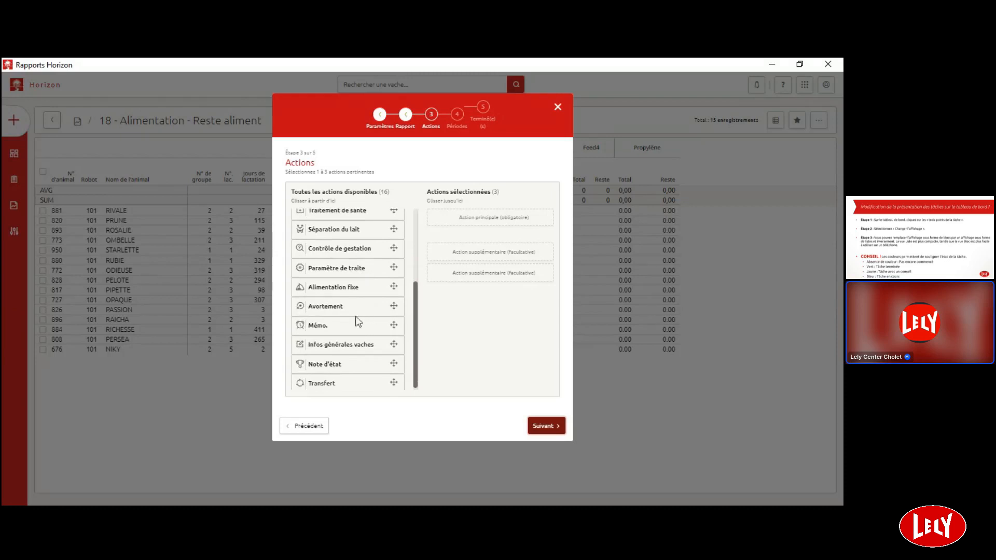
left_click_drag(351, 287, 488, 218)
scroll(360, 278, "up", 5)
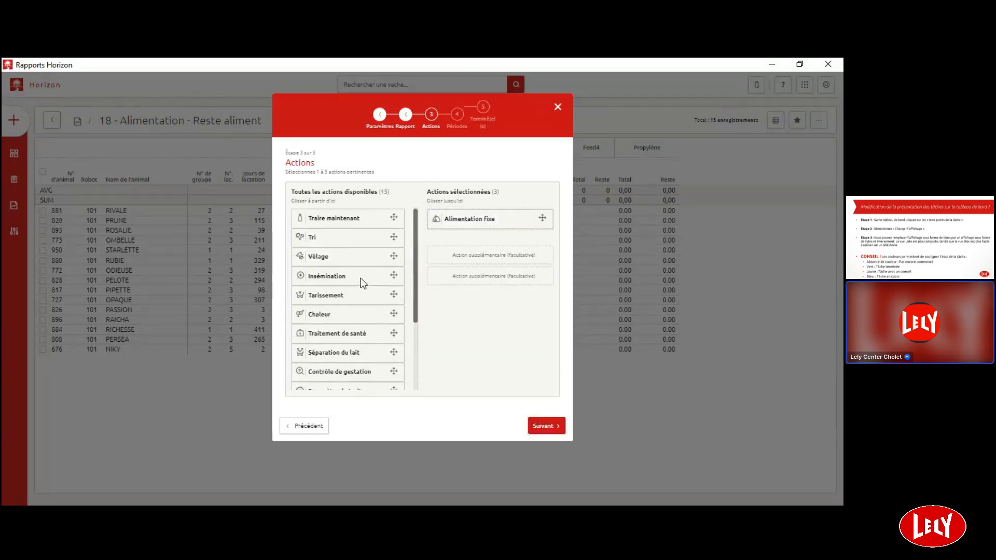
left_click(542, 425)
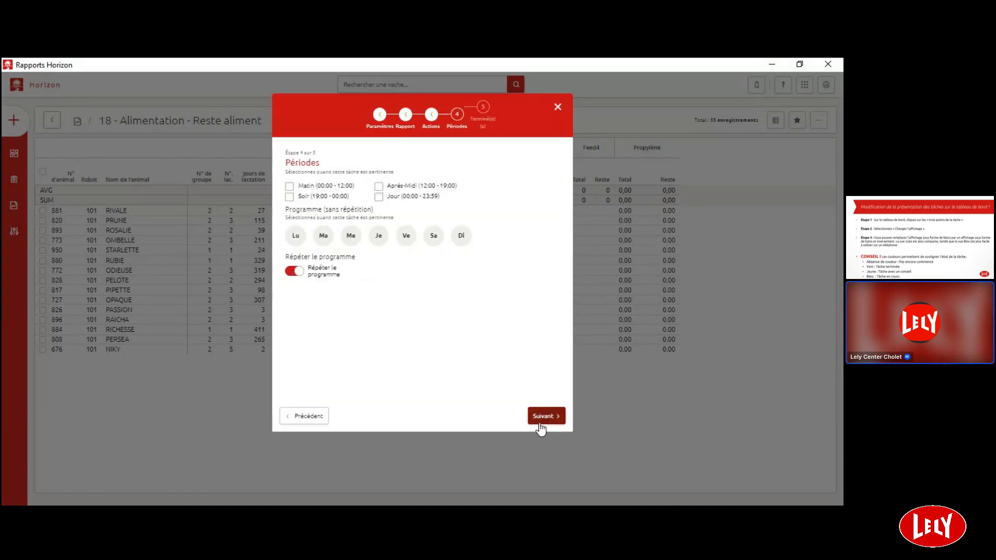
Step: Schedule the Reste aliment task for Matin, Soir, Jour and Après-Midi on all seven days, and finish creating it
left_click(289, 187)
left_click(289, 197)
left_click(379, 197)
left_click(379, 186)
left_click(293, 235)
left_click(323, 238)
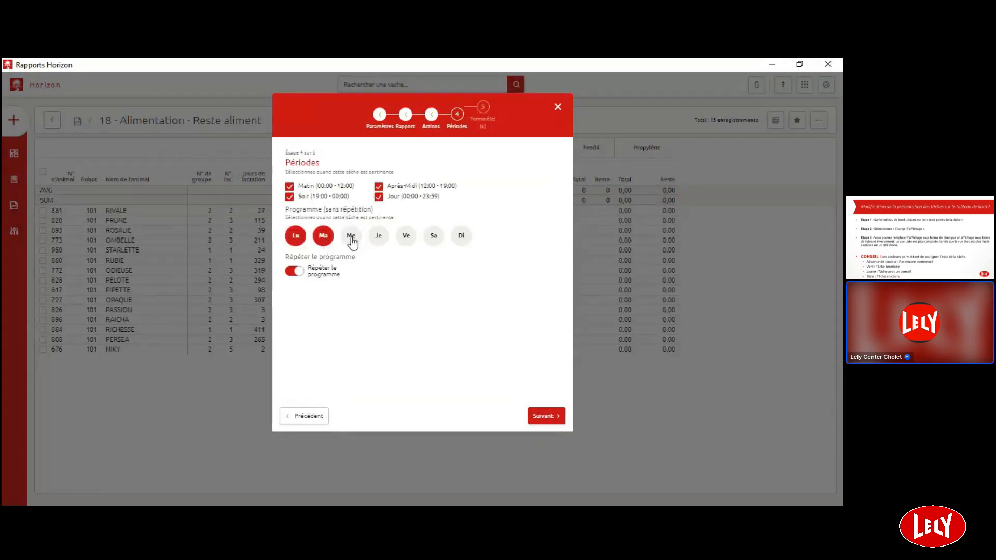
left_click(351, 237)
left_click(379, 238)
left_click(406, 237)
left_click(435, 239)
left_click(461, 236)
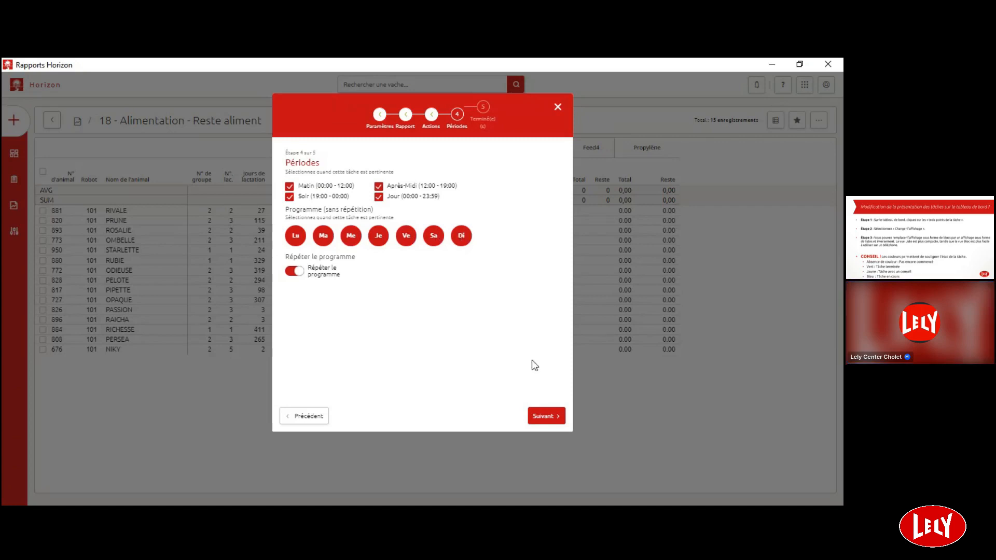
left_click(554, 418)
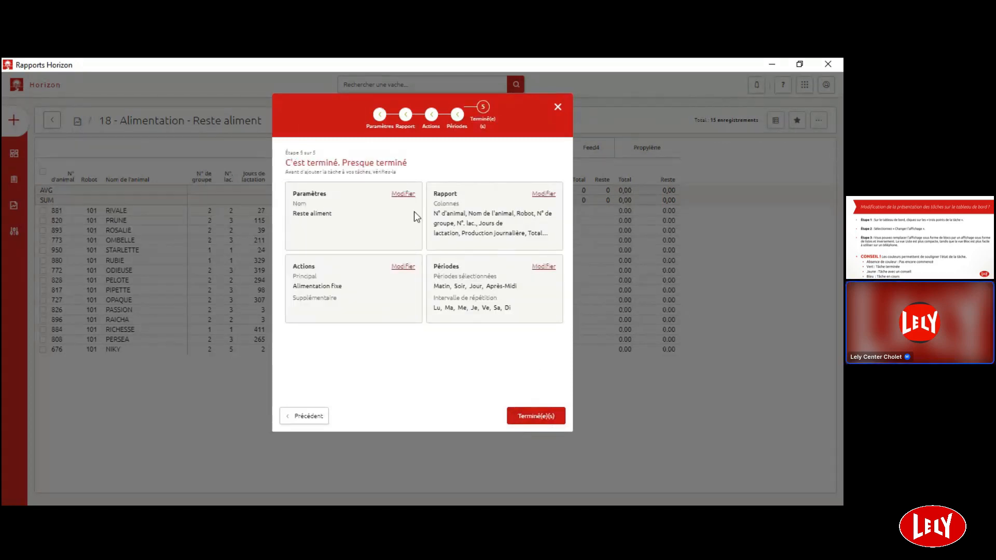
left_click(550, 420)
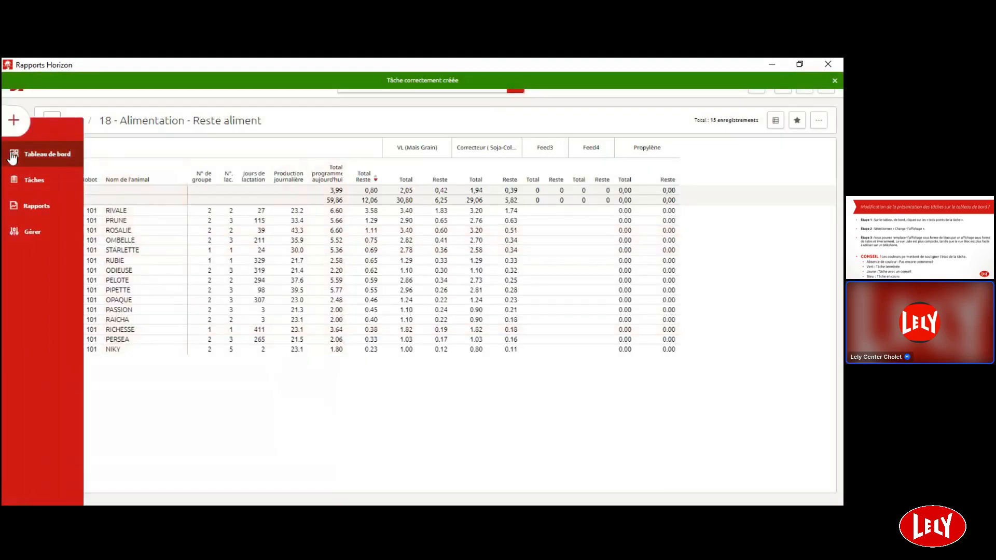
Step: Open the Reste aliment task from the dashboard to check its list of cows
left_click(31, 154)
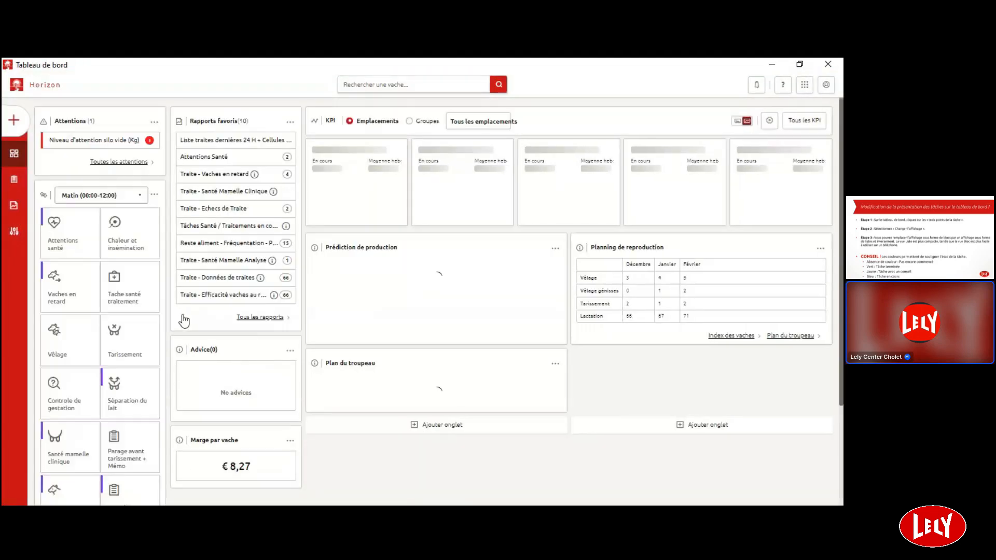
scroll(165, 387, "down", 3)
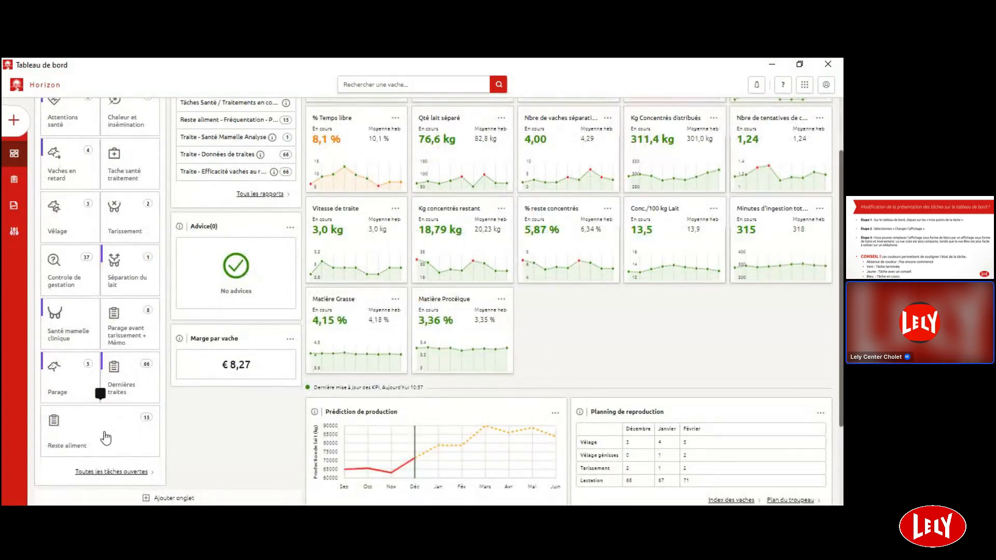
left_click(107, 437)
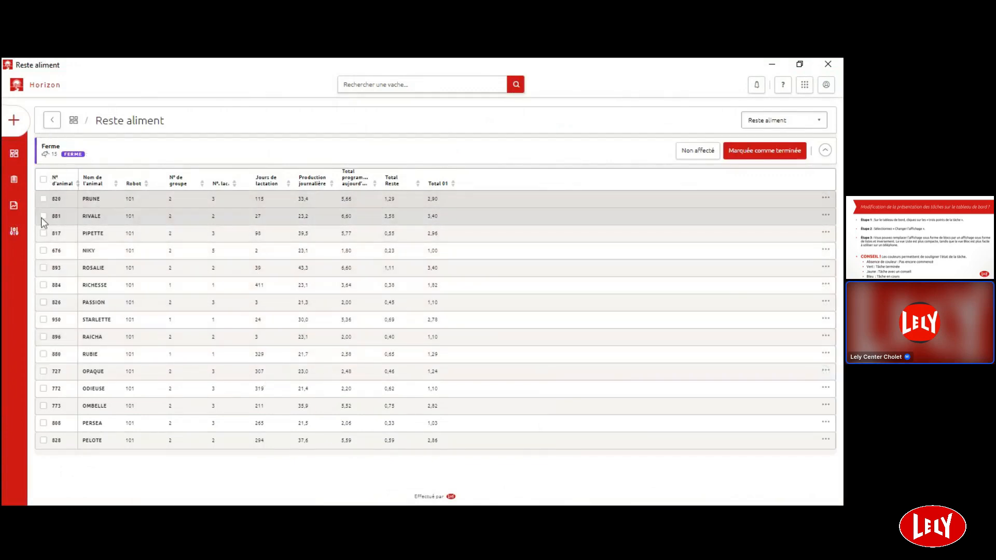
Step: Open the Tâches settings under Personnes and delete the custom task Reste aliment, confirming the deletion
mouse_move(51, 244)
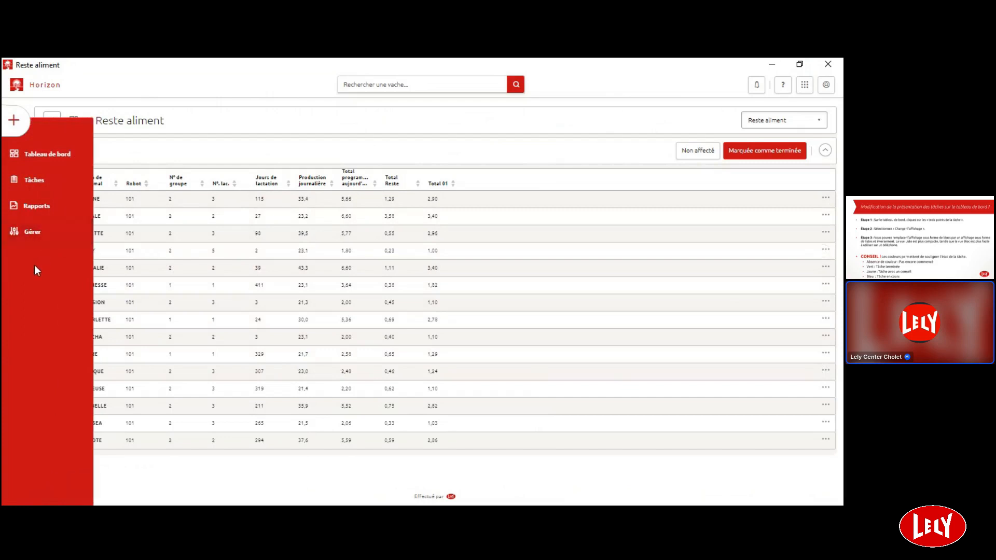
left_click(31, 234)
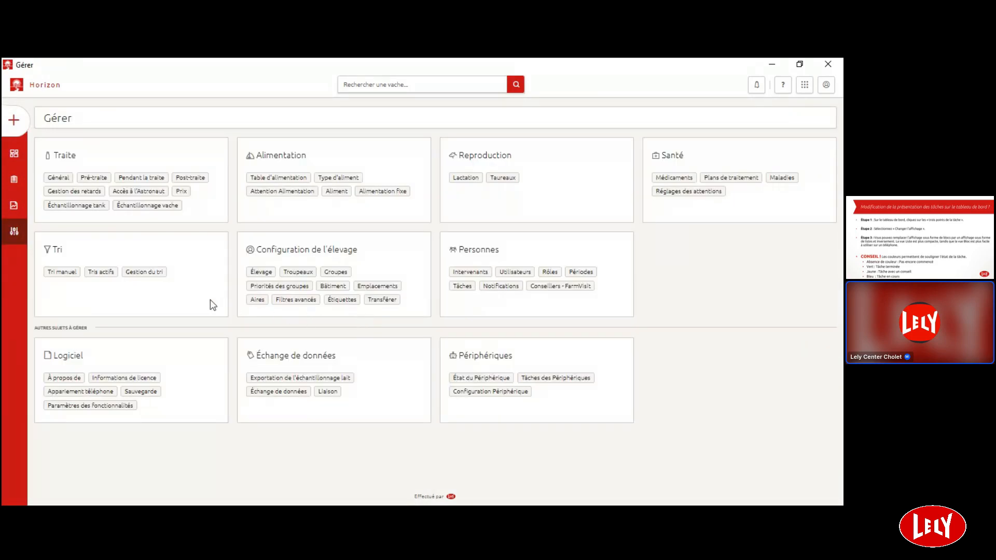
left_click(462, 287)
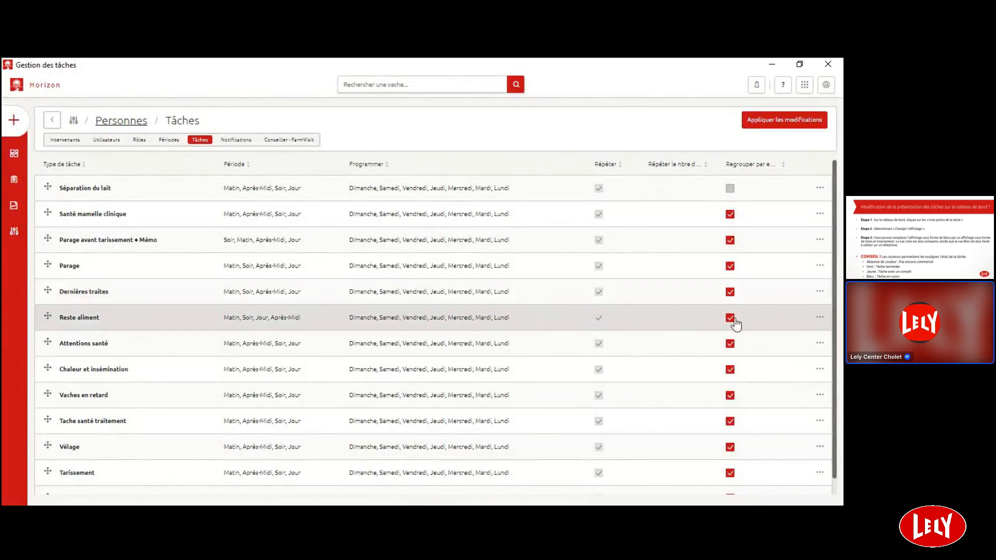
left_click(820, 317)
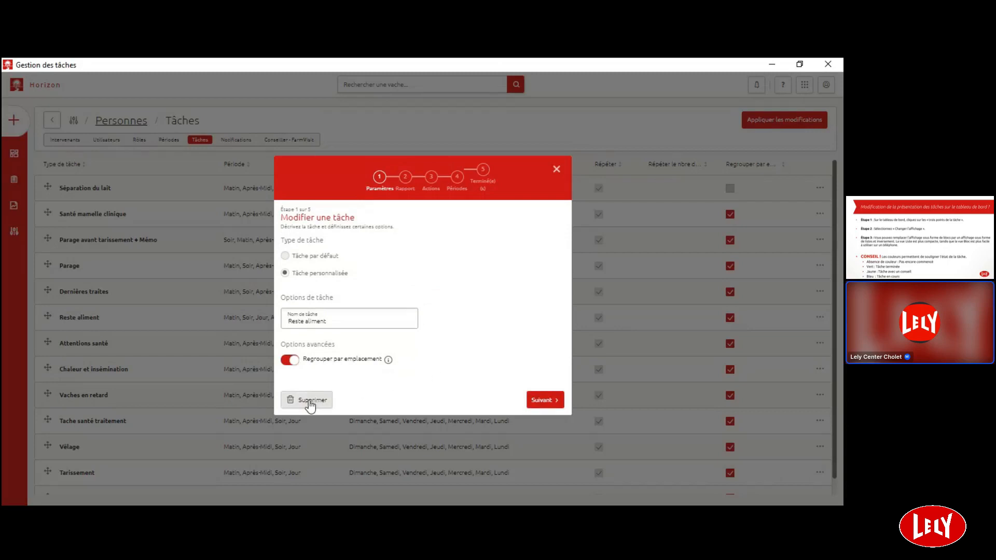
left_click(310, 404)
left_click(463, 313)
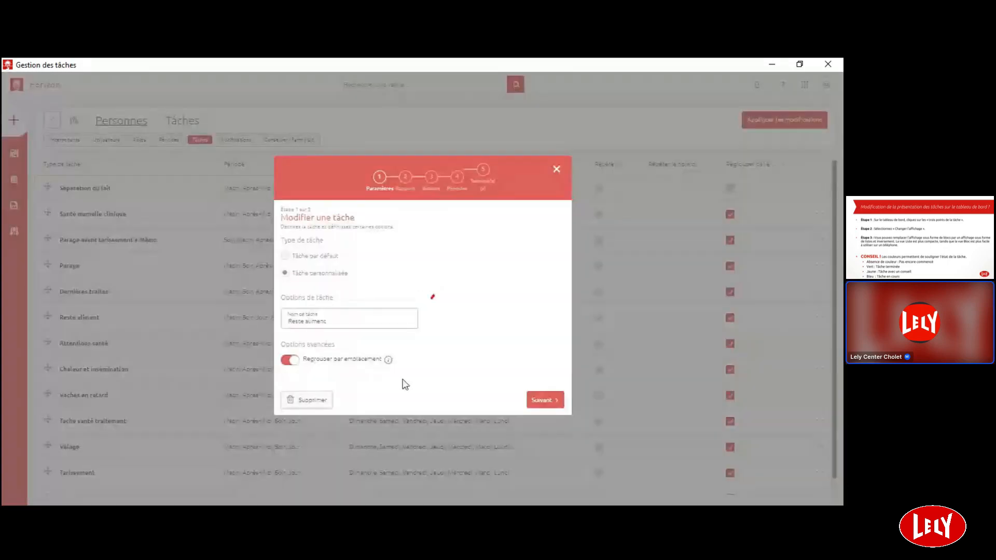